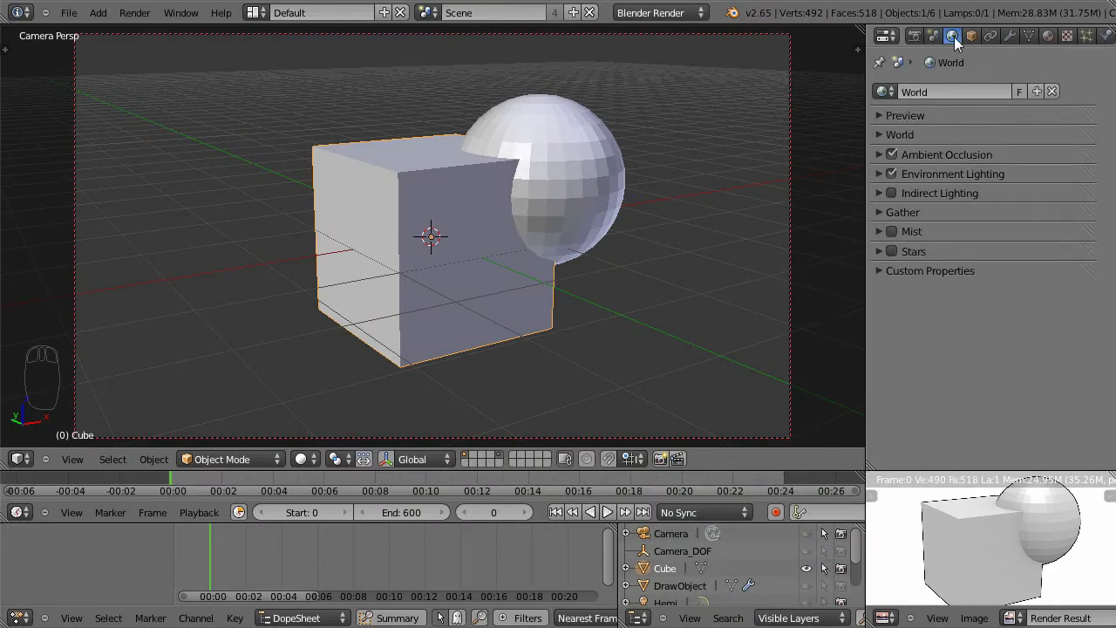
Compare the scene's render settings with its world settings.
left_click(916, 38)
left_click(951, 36)
left_click(915, 37)
left_click(947, 37)
left_click(917, 36)
left_click(953, 35)
left_click(915, 37)
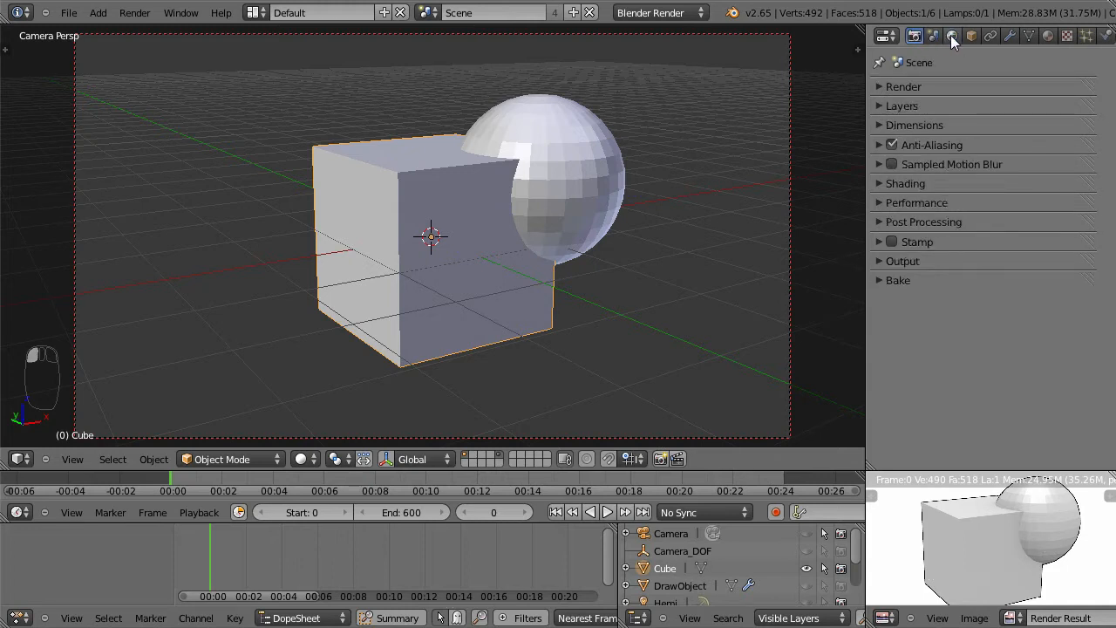
left_click(952, 36)
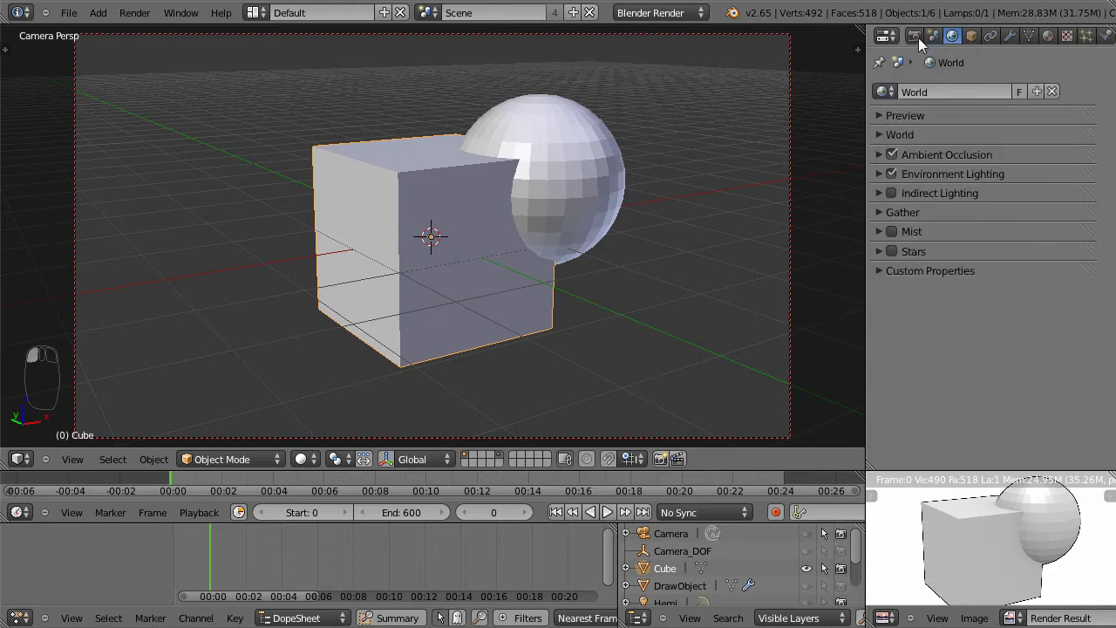
left_click(916, 36)
left_click(951, 36)
Show the world preview and background settings, enabling Blend Sky and disabling Real Sky.
left_click(882, 114)
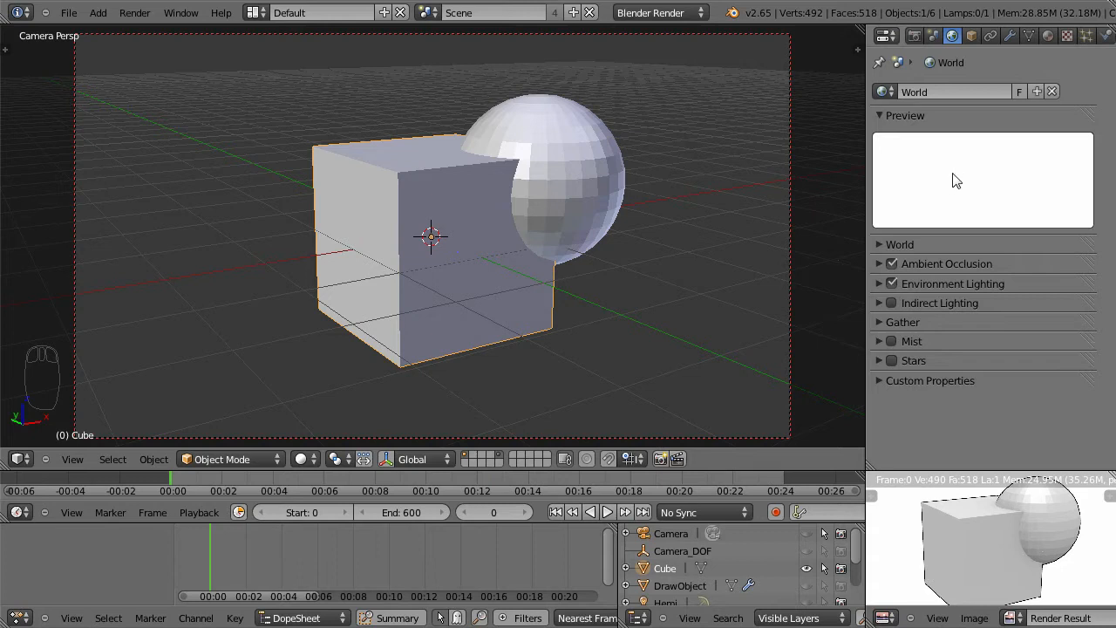
scroll(976, 533, "down", 3)
scroll(976, 533, "up", 2)
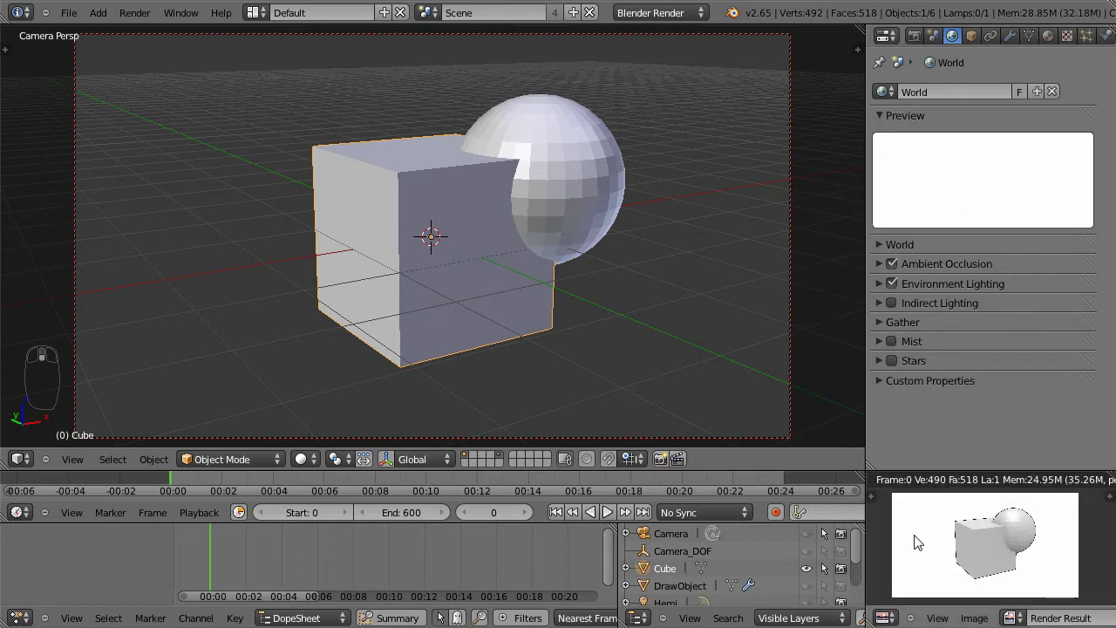
scroll(1053, 570, "up", 1)
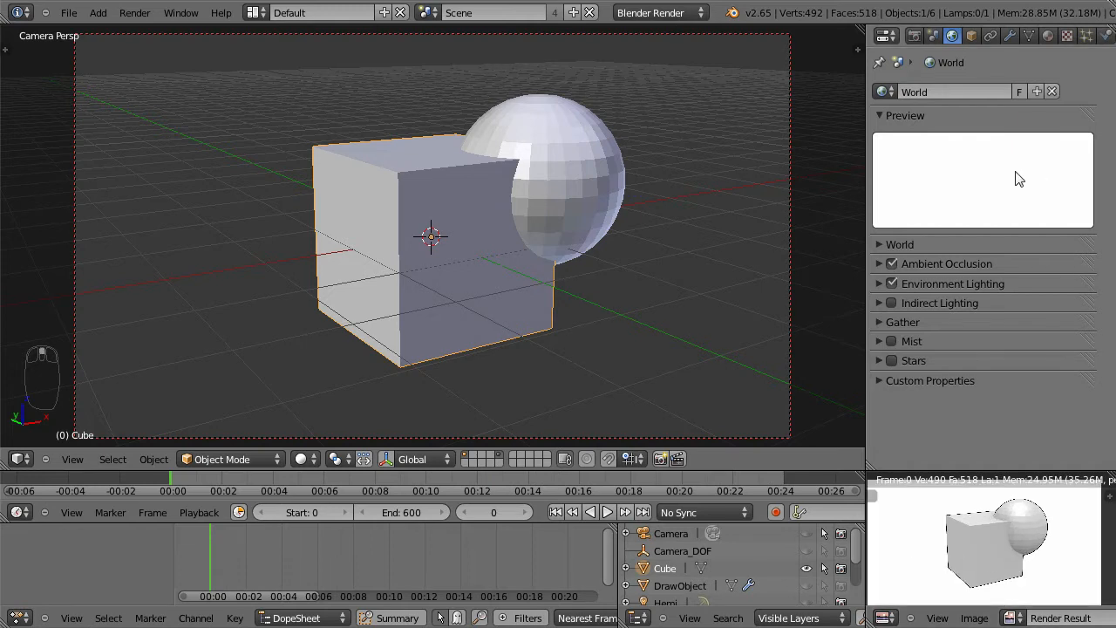
left_click(882, 245)
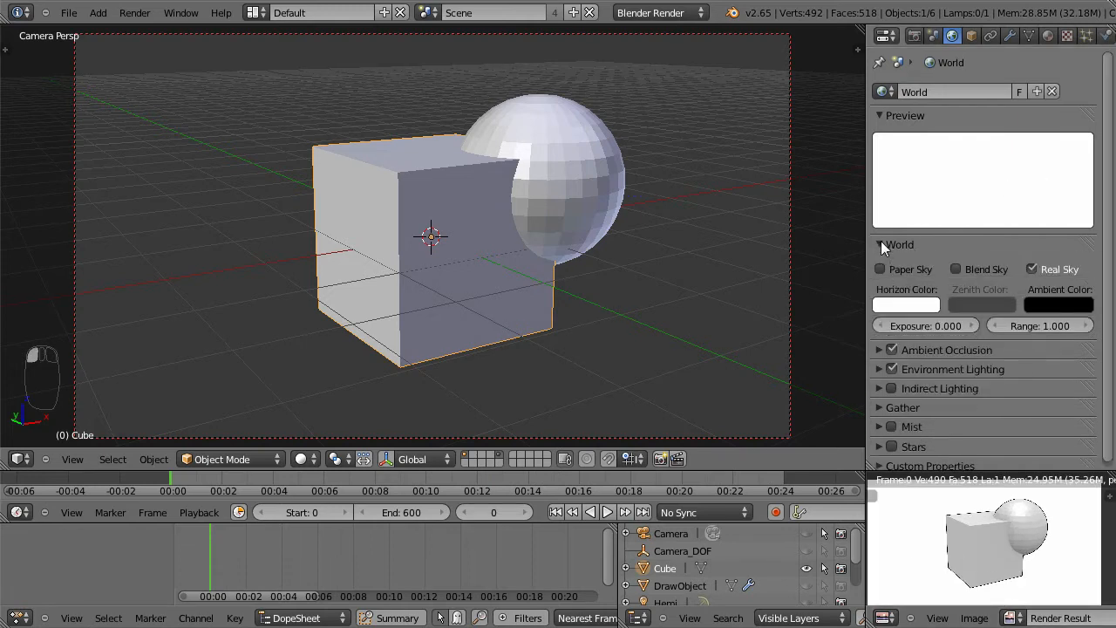
left_click(957, 269)
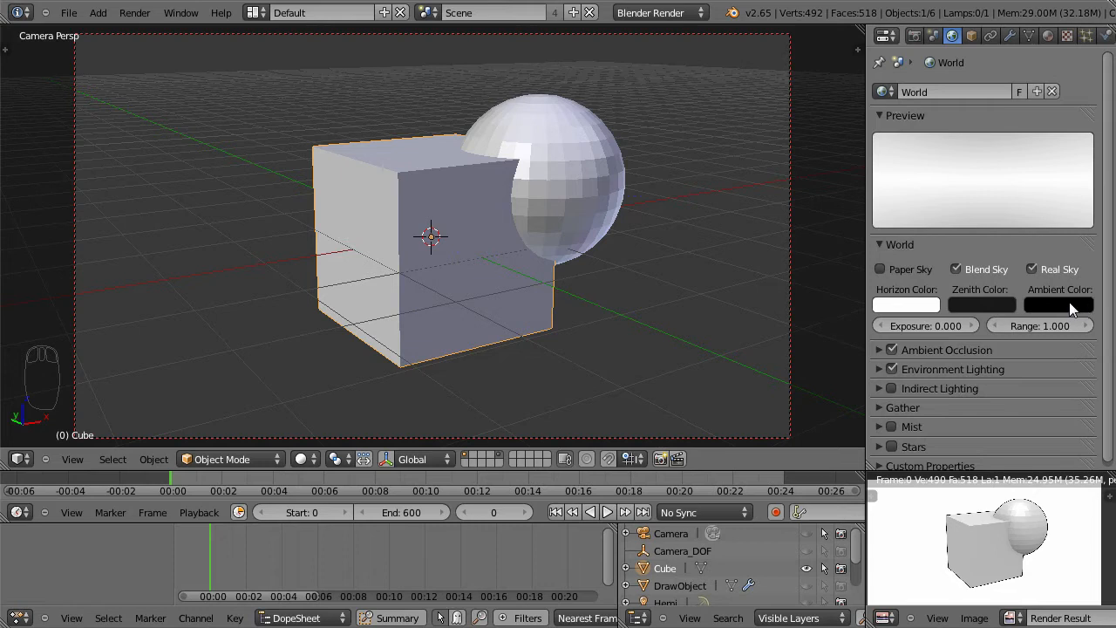
left_click(1032, 270)
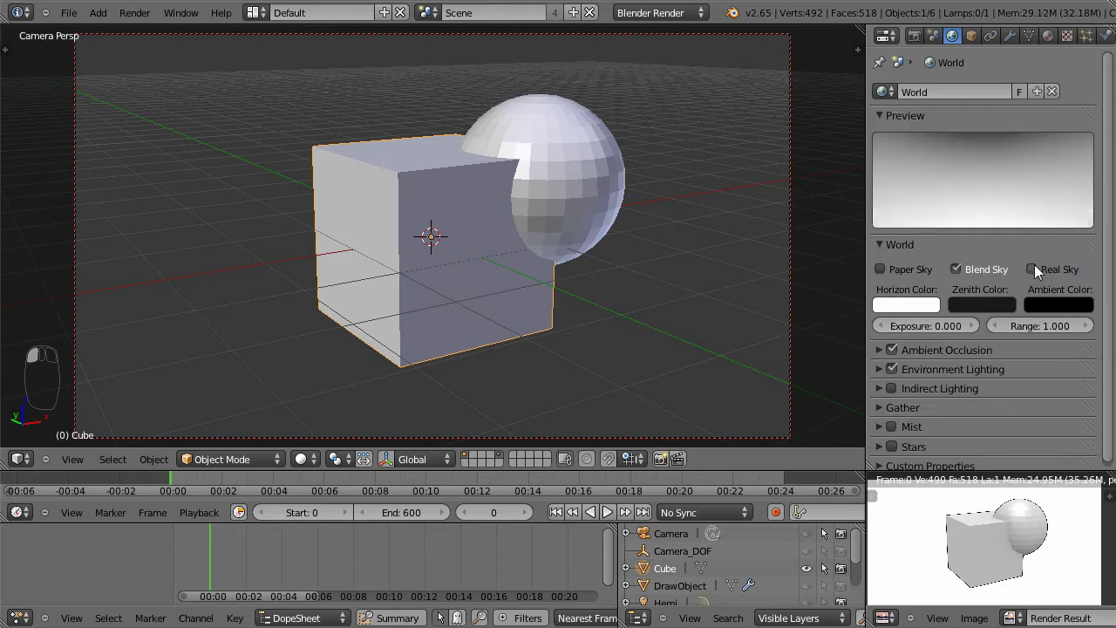
Set the sky's horizon colour to blue (R 0.110, G 0.107, B 0.520) and its zenith colour to a brownish orange.
left_click(918, 306)
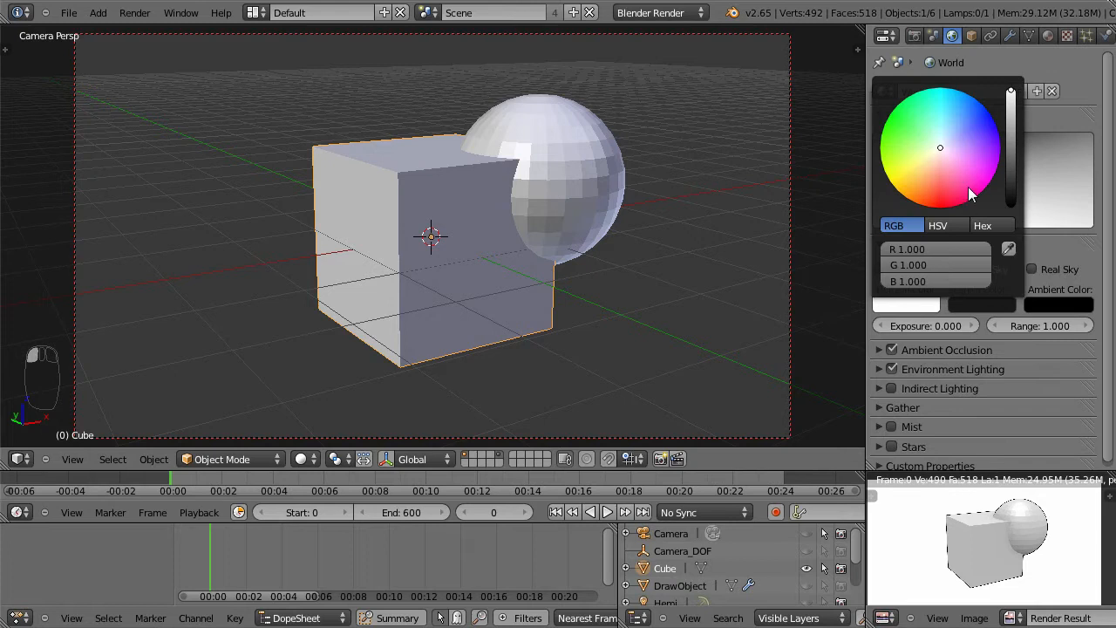
mouse_move(945, 147)
left_mouse_down()
mouse_move(962, 136)
mouse_move(993, 142)
mouse_move(939, 215)
mouse_move(983, 123)
mouse_move(1011, 105)
mouse_move(1014, 117)
left_mouse_up()
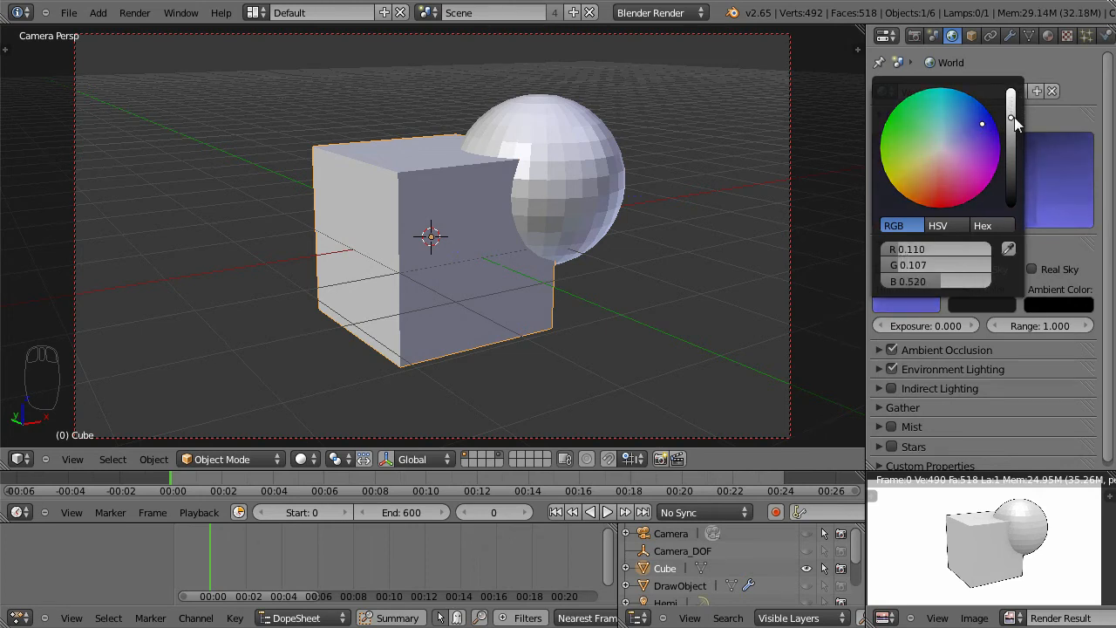
left_click(989, 300)
left_click_drag(1003, 190, 916, 201)
left_click_drag(1006, 159, 1010, 146)
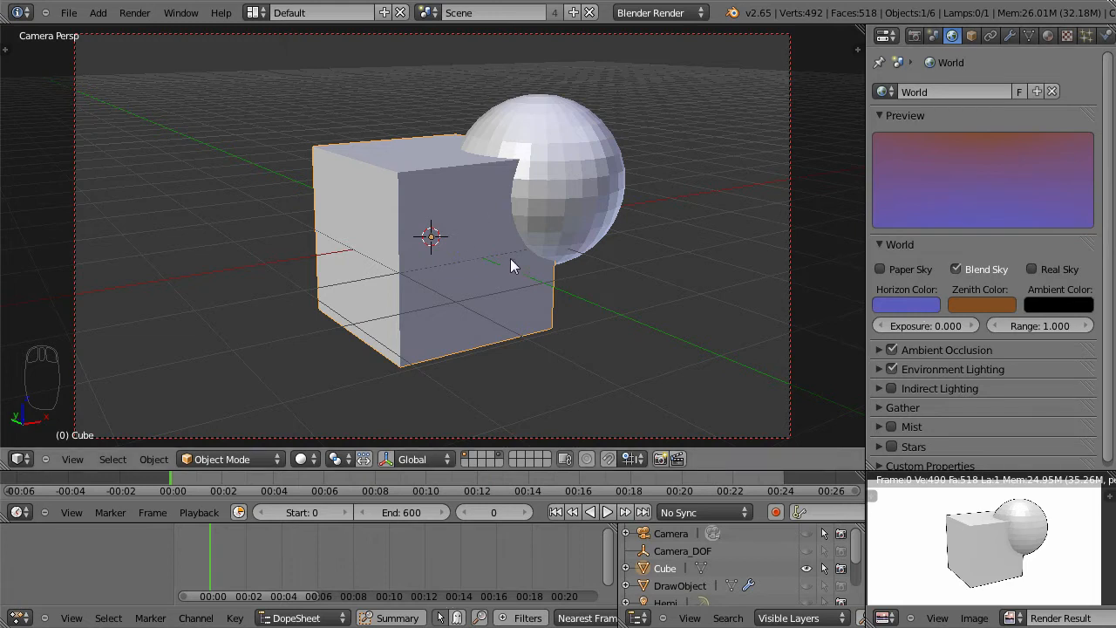
Render the cube and sphere against the blended sky and inspect the result in an enlarged view.
left_click(914, 36)
left_click(885, 86)
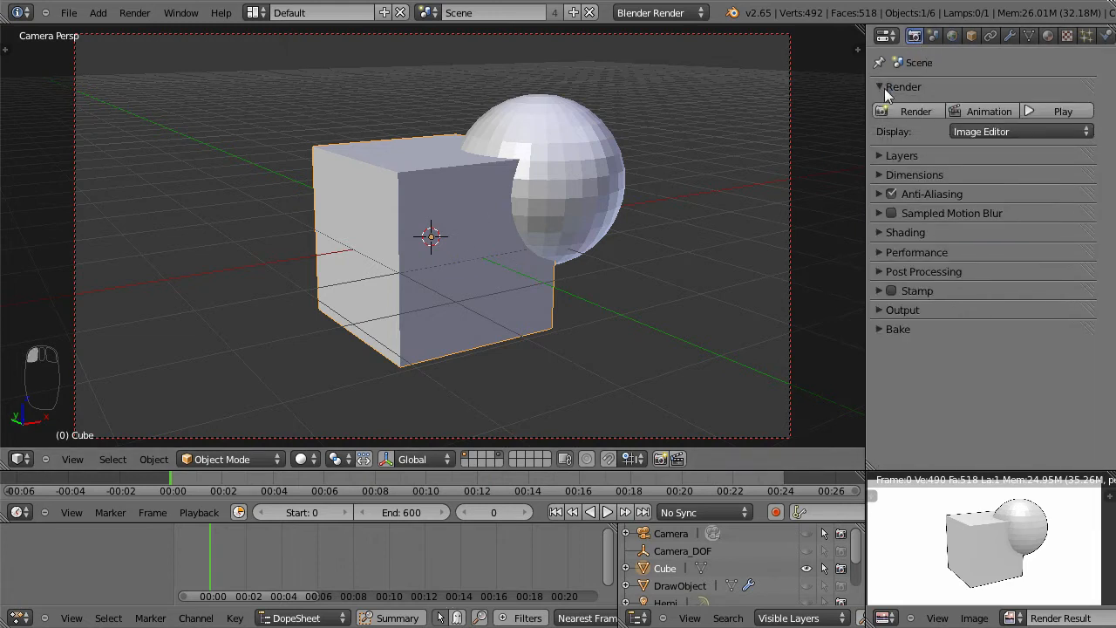
left_click(884, 88)
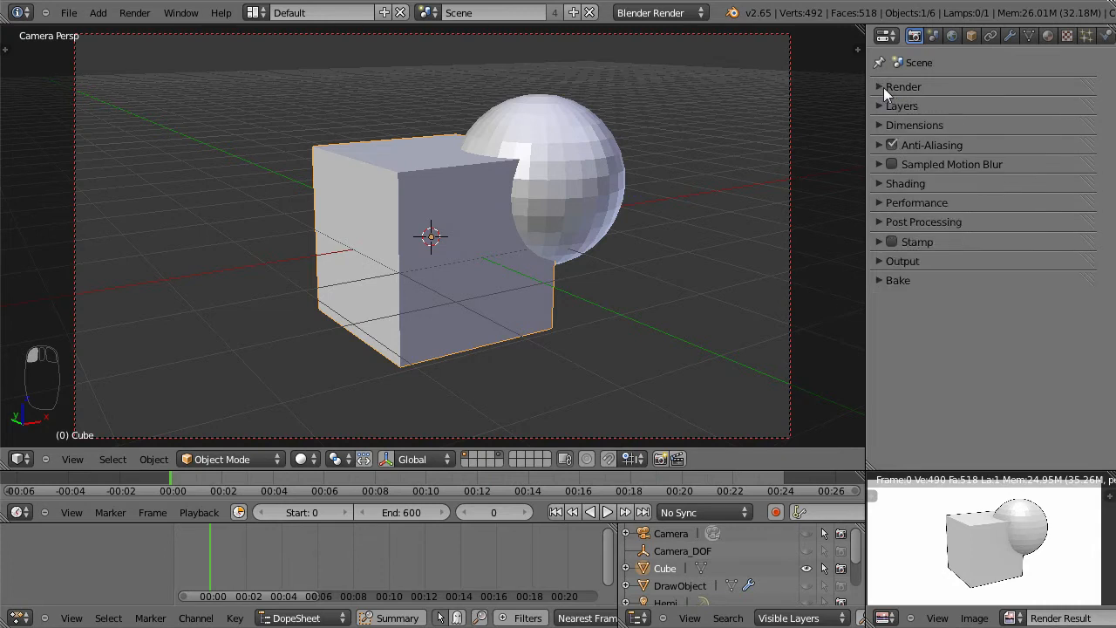
left_click(950, 36)
key("F12")
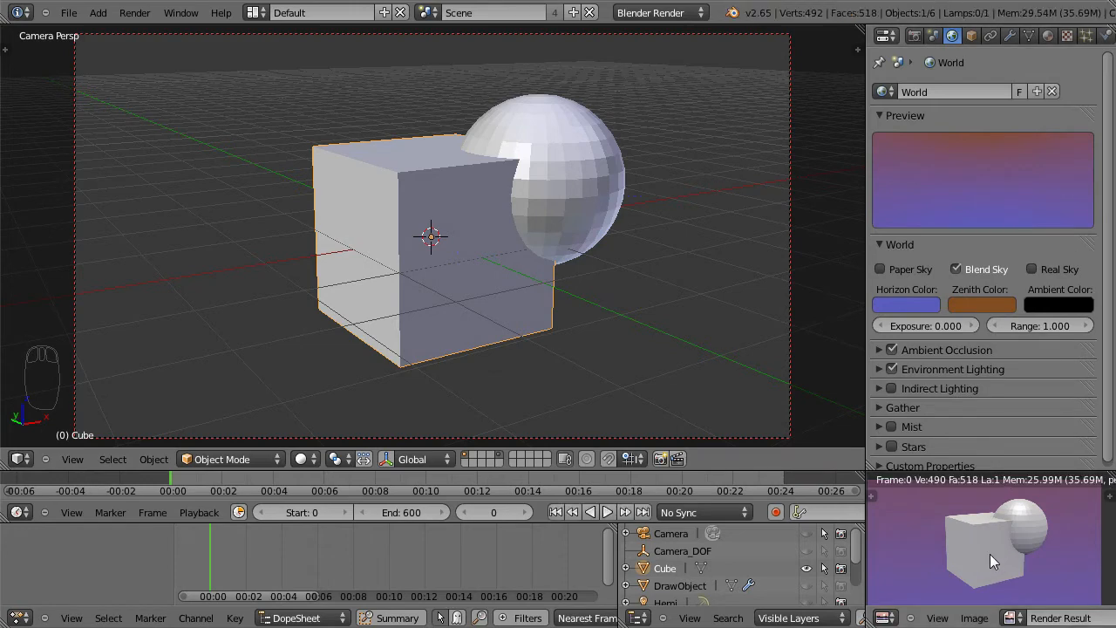
key("ctrl+Up")
scroll(590, 417, "up", 2)
scroll(596, 417, "up", 3)
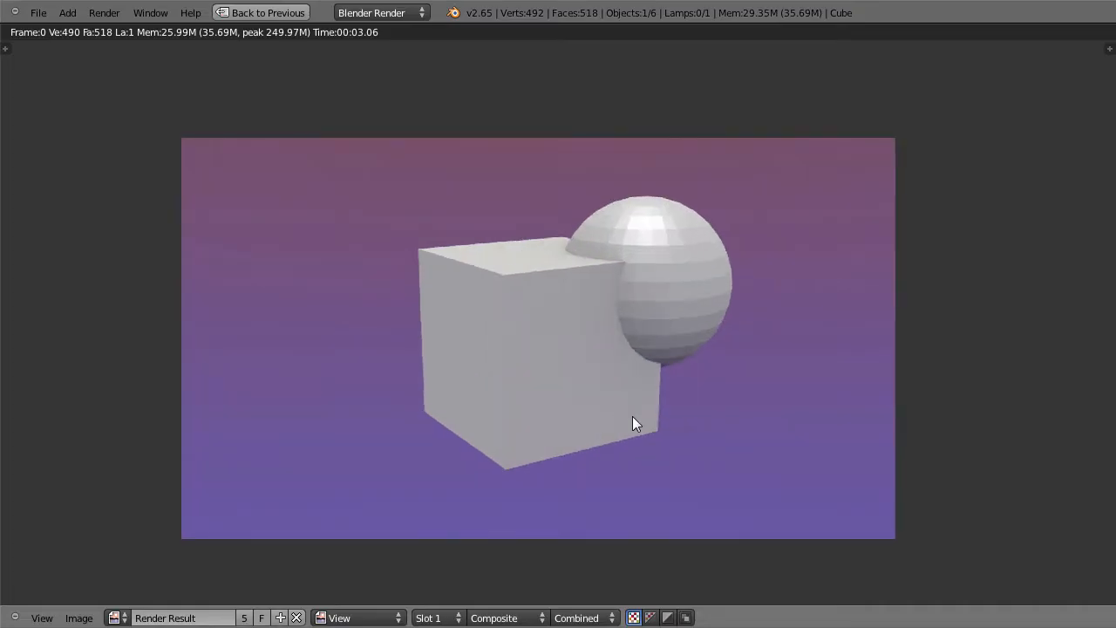
scroll(632, 416, "down", 1)
key("Escape")
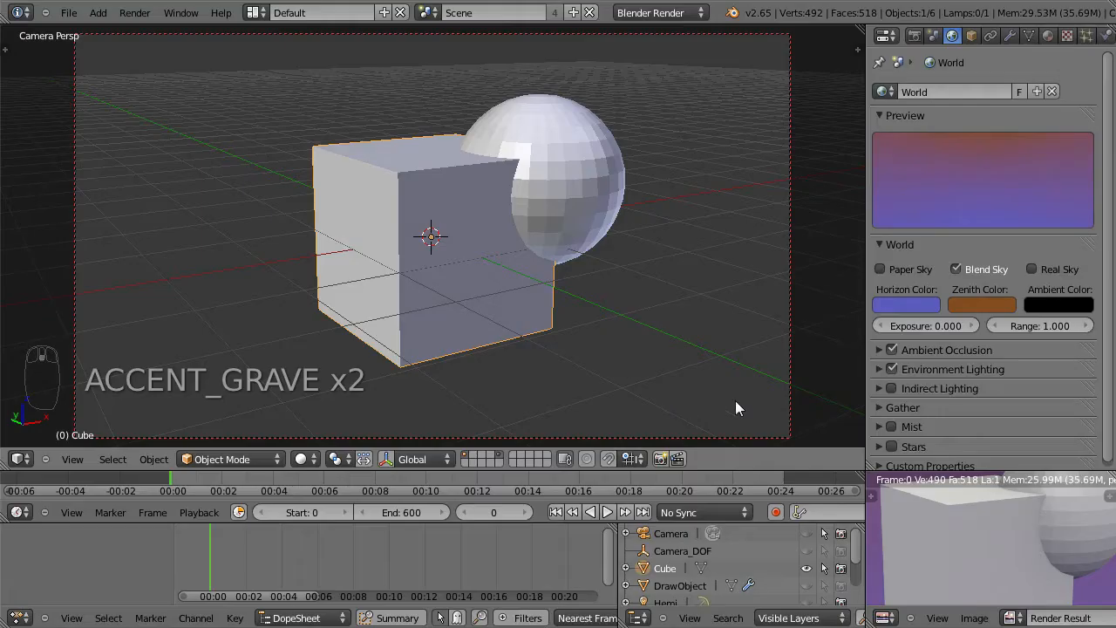
Collapse the world's preview and background settings and examine the shading in the enlarged render.
left_click(882, 115)
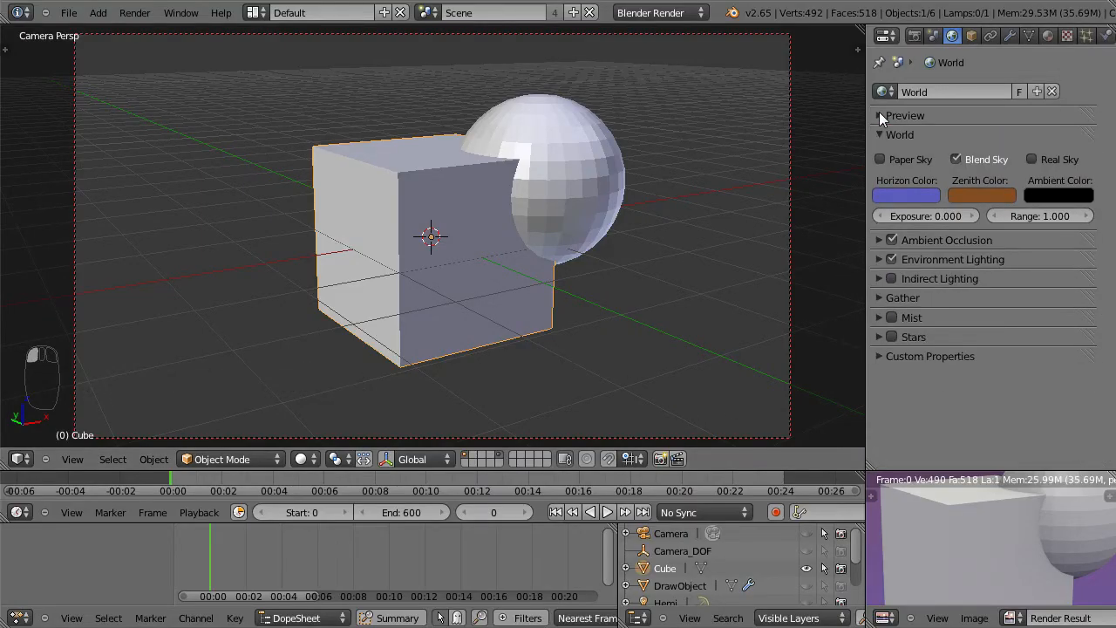
left_click(879, 135)
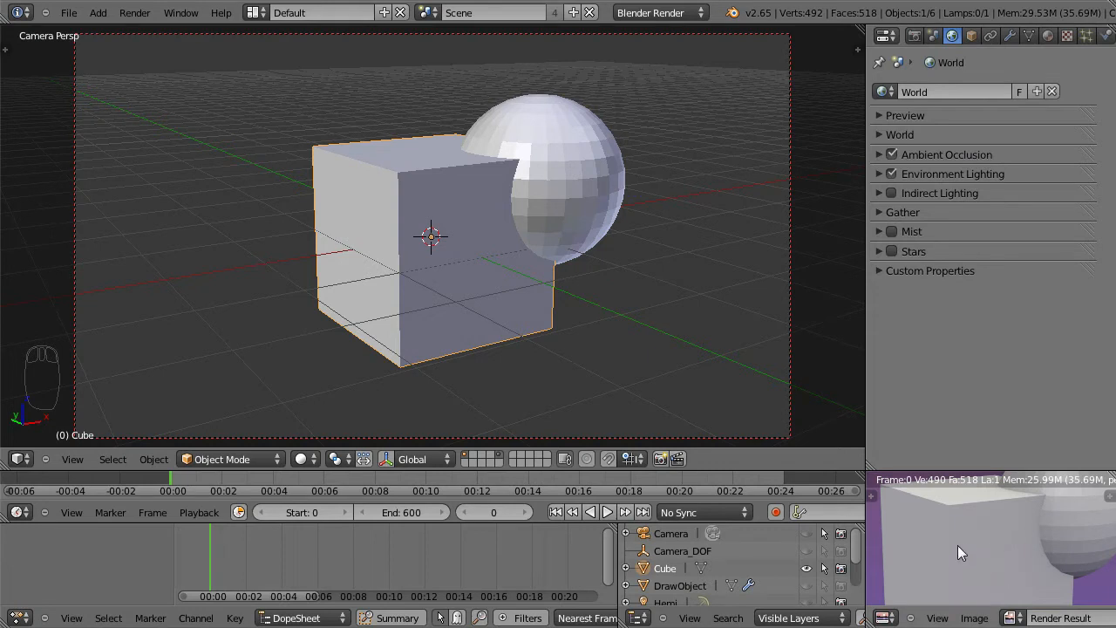
key("ctrl+Up")
scroll(576, 383, "up", 3)
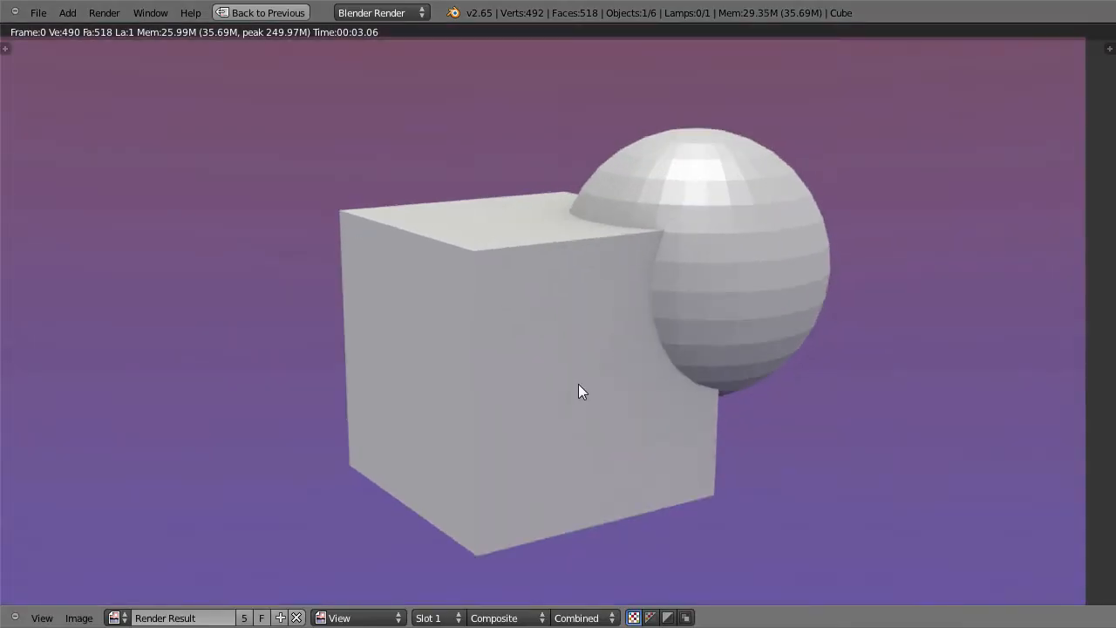
scroll(578, 384, "down", 3)
scroll(580, 384, "up", 1)
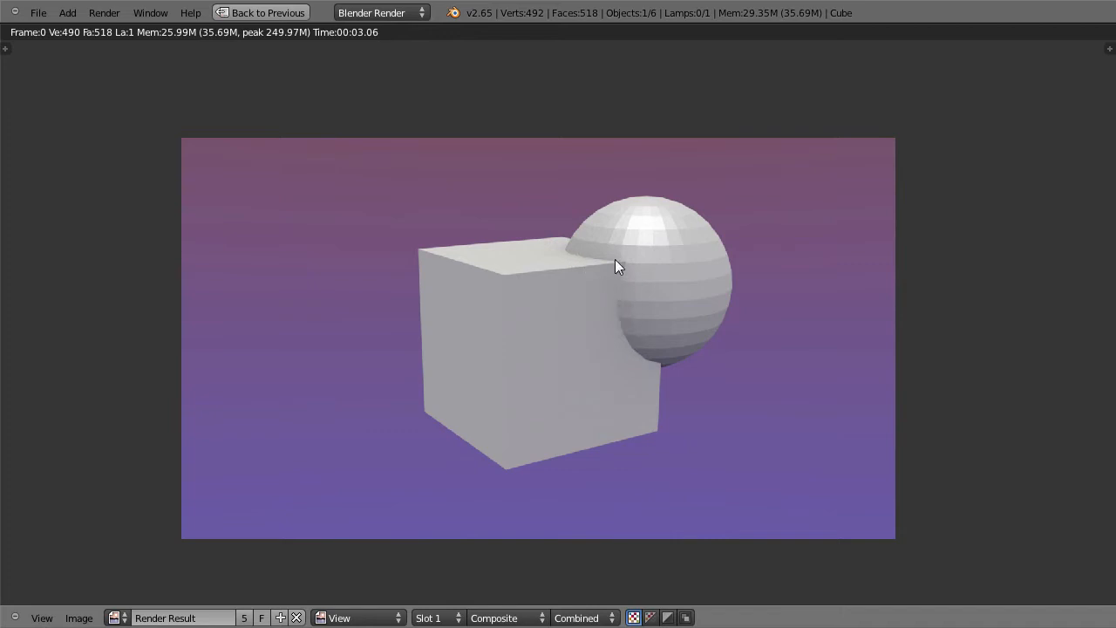
key("ctrl+Up")
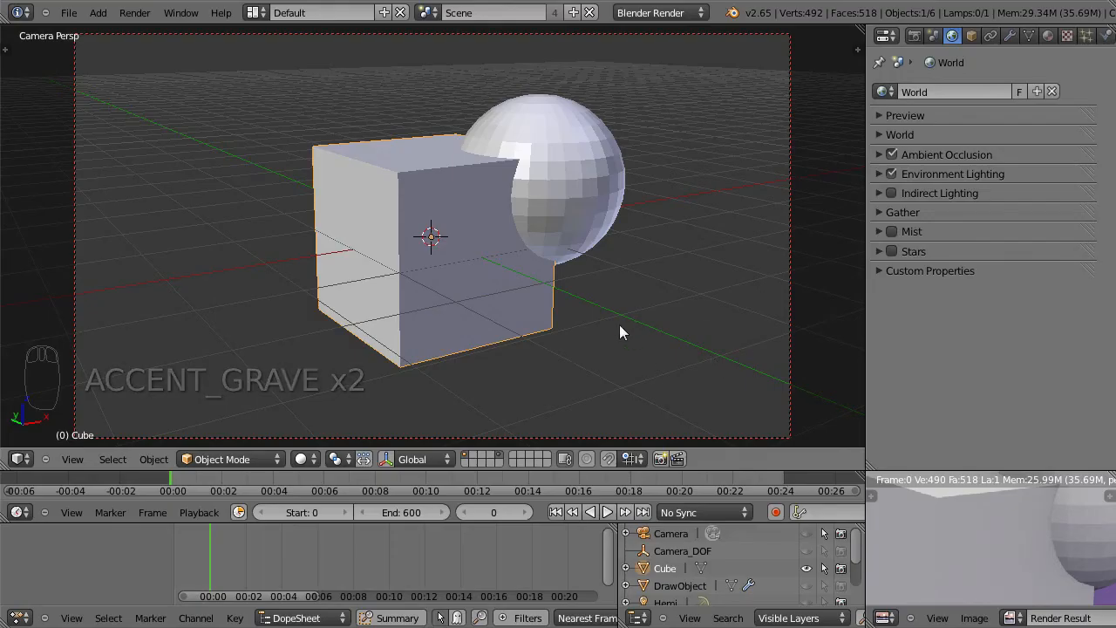
Apply smooth shading to the sphere.
left_click(567, 121)
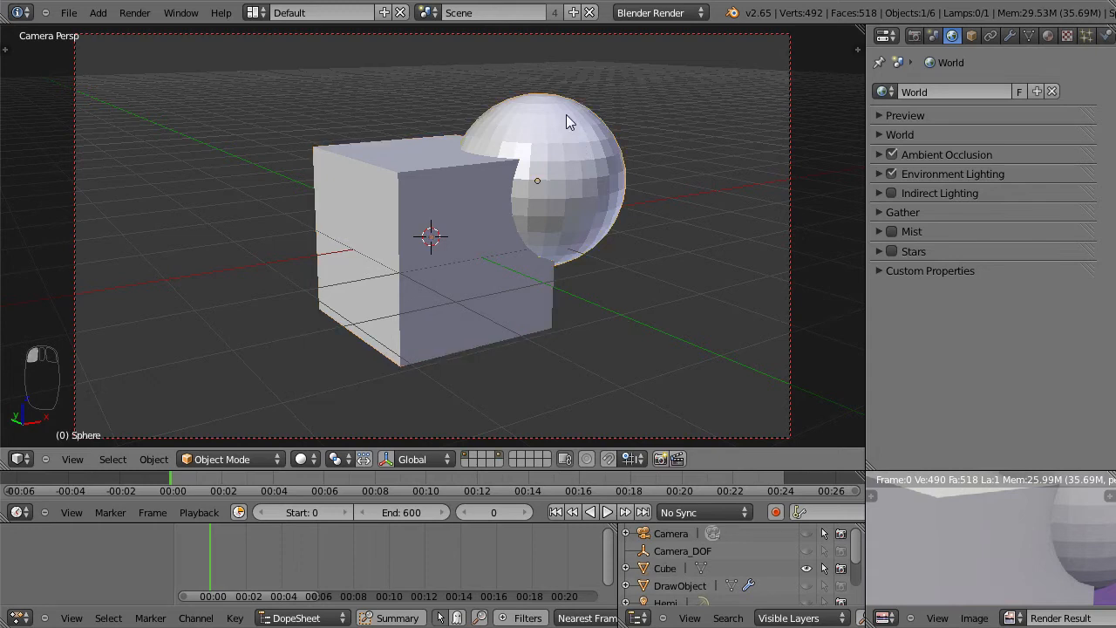
key("t")
key("n")
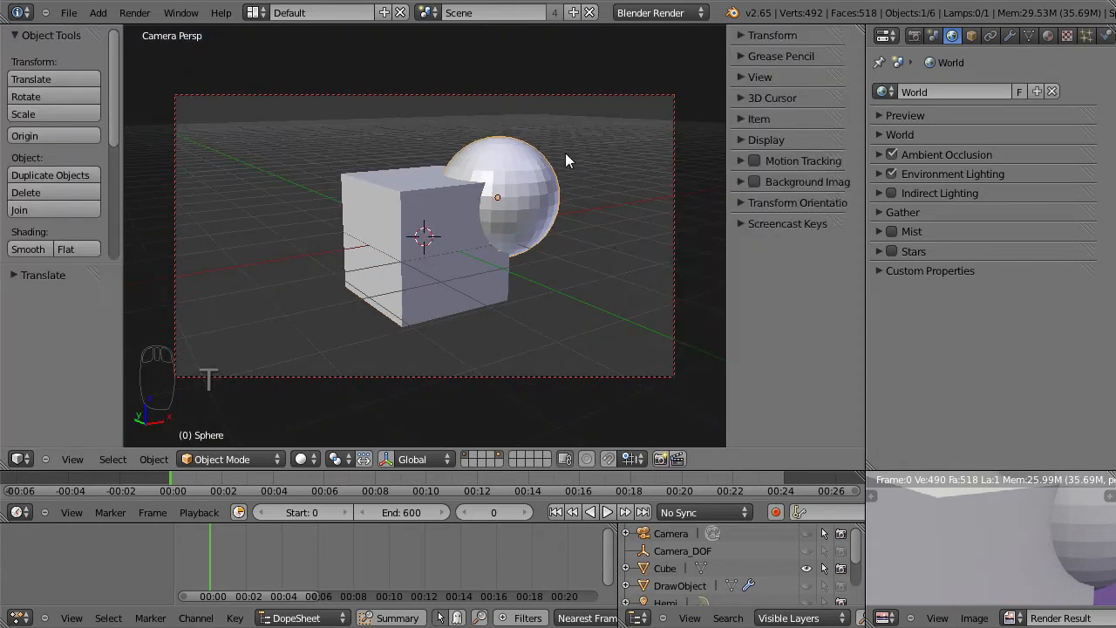
left_click(28, 250)
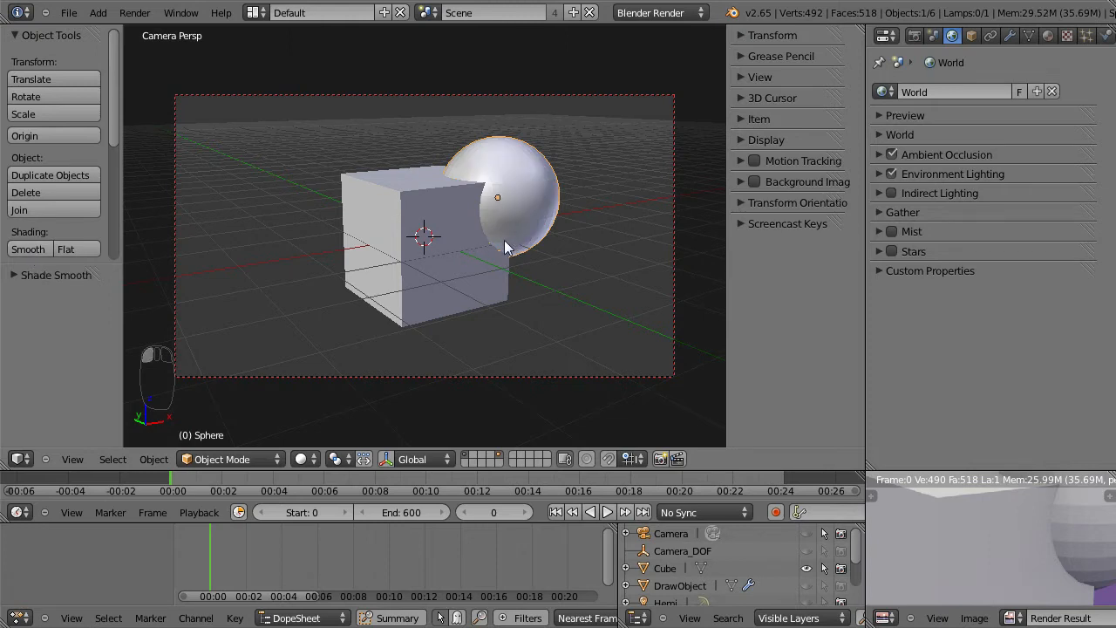
key("n")
key("t")
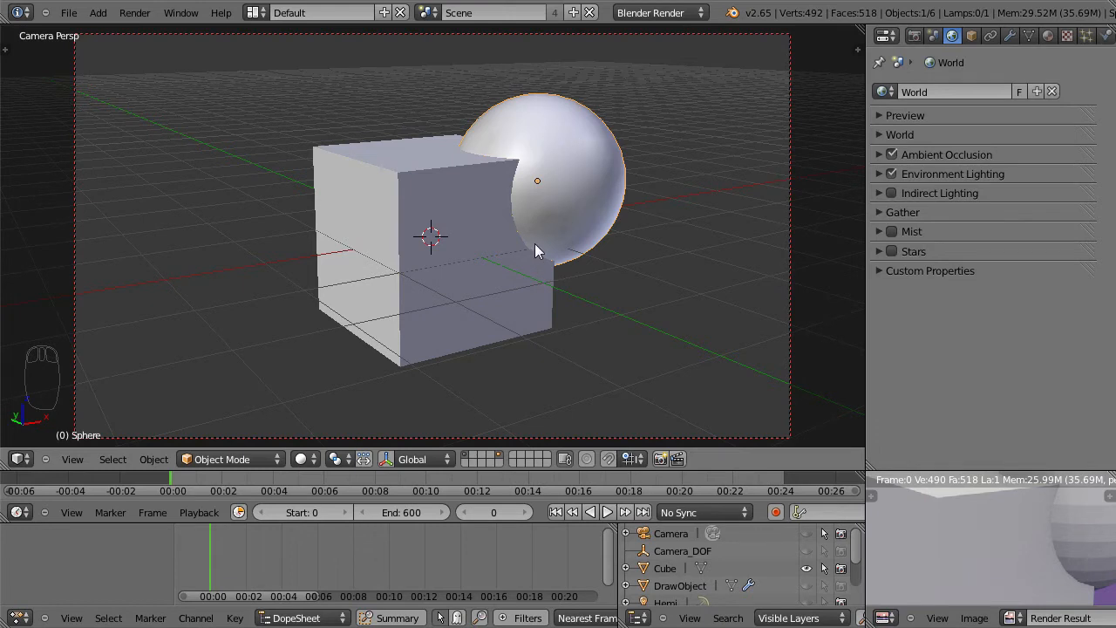
Render the scene again with the smooth sphere and check the result in an enlarged view.
key("F12")
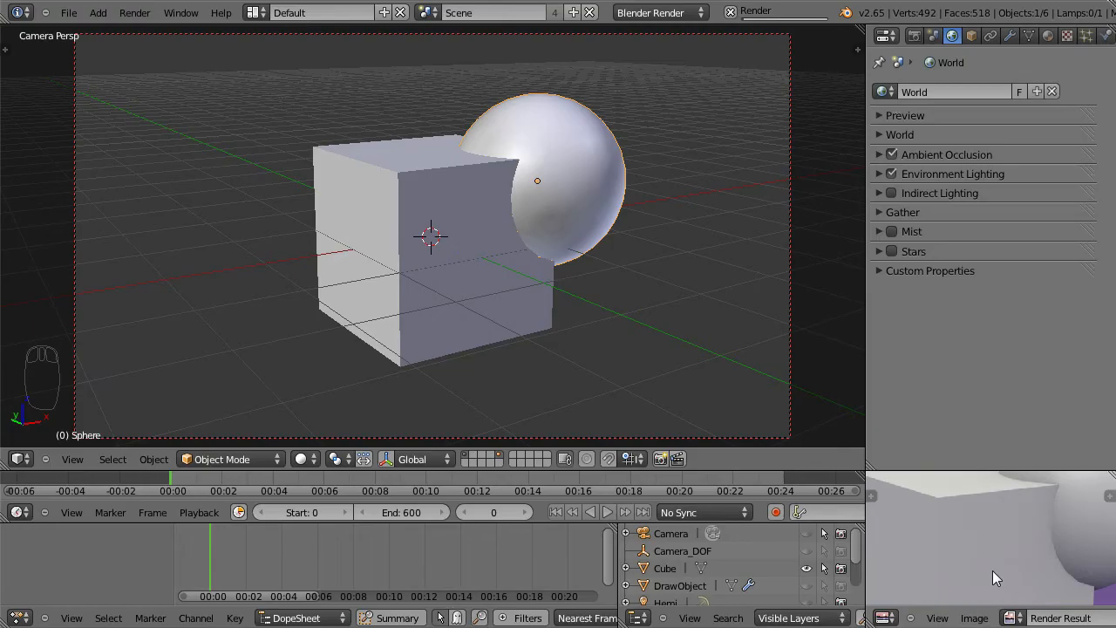
key("ctrl+Up")
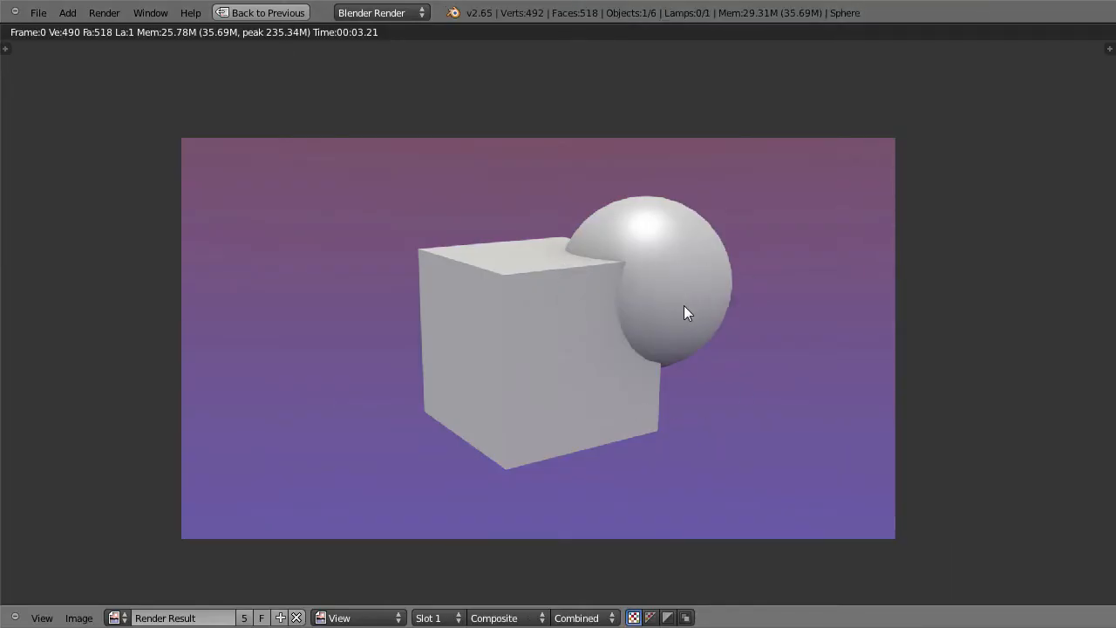
key("grave")
key("grave")
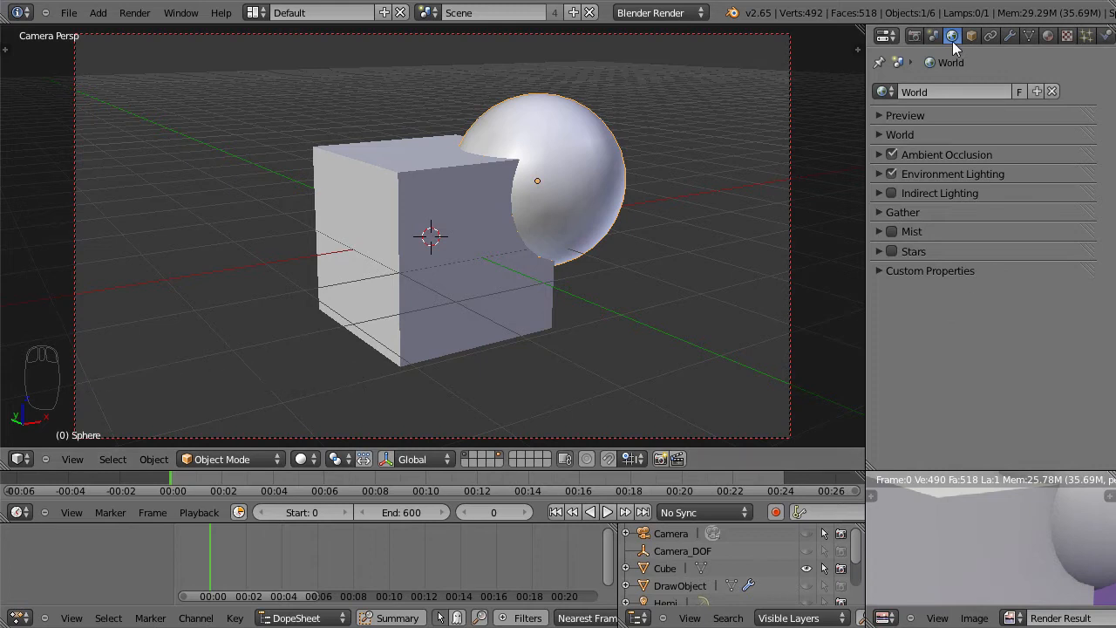
Review the world's Ambient Occlusion and Environment Lighting settings.
left_click(878, 155)
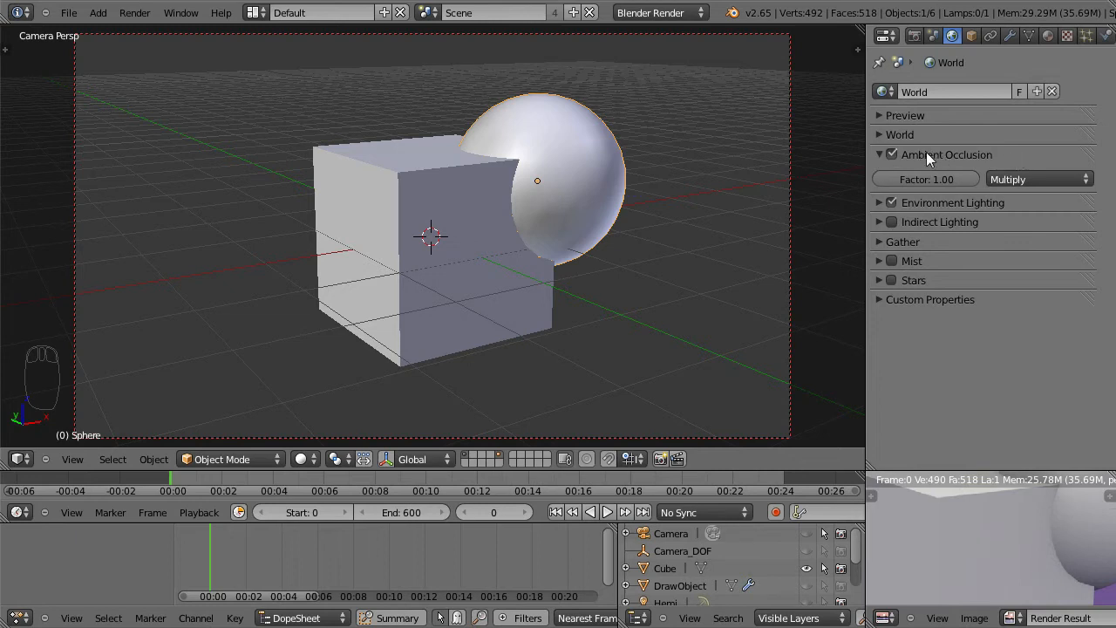
left_click(879, 155)
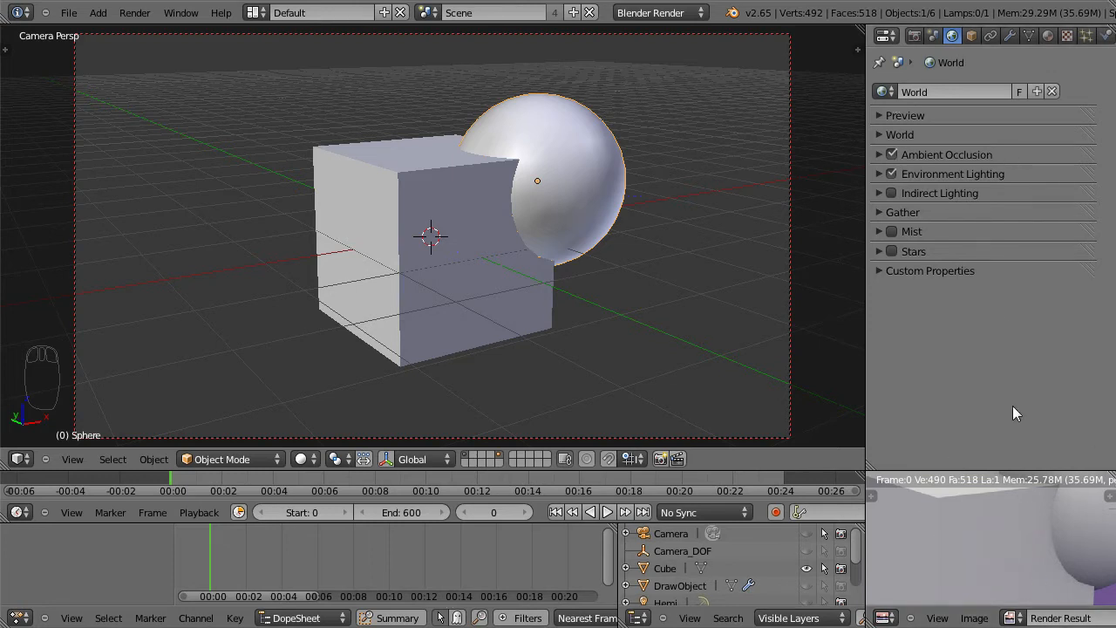
left_click(878, 173)
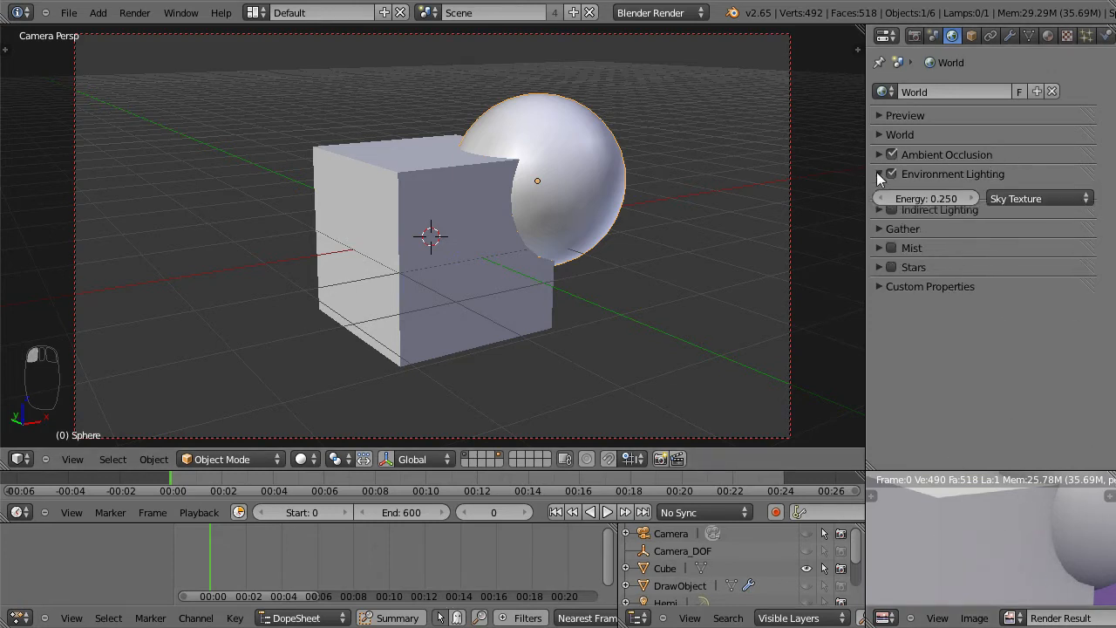
left_click(1003, 176)
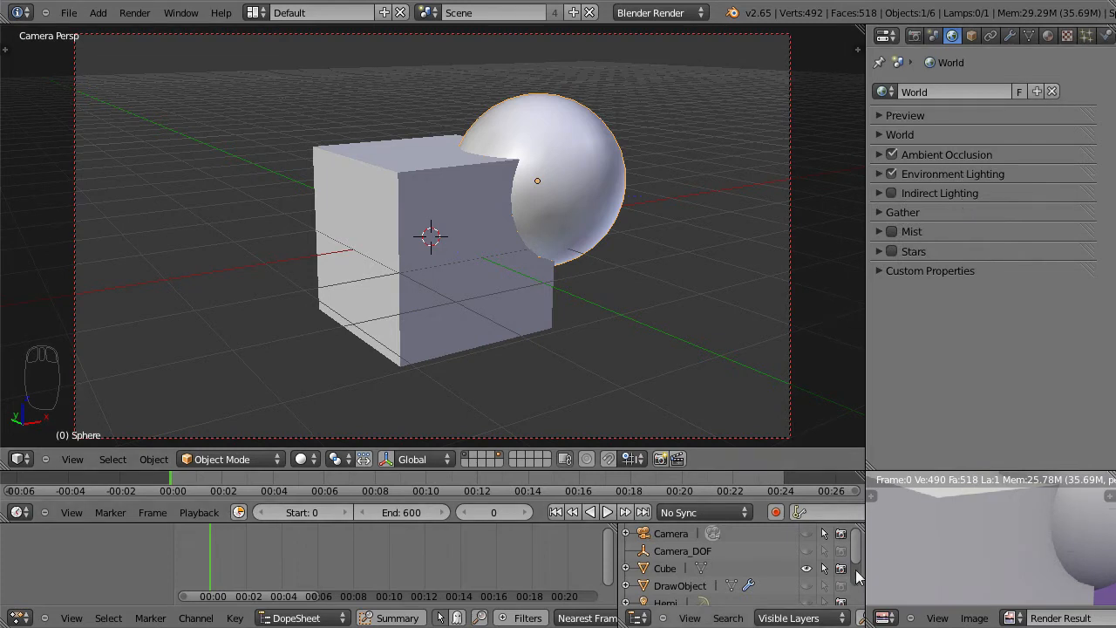
Look through the scene's remaining objects in the outliner and view the cube and sphere from the front.
left_click_drag(858, 567, 858, 591)
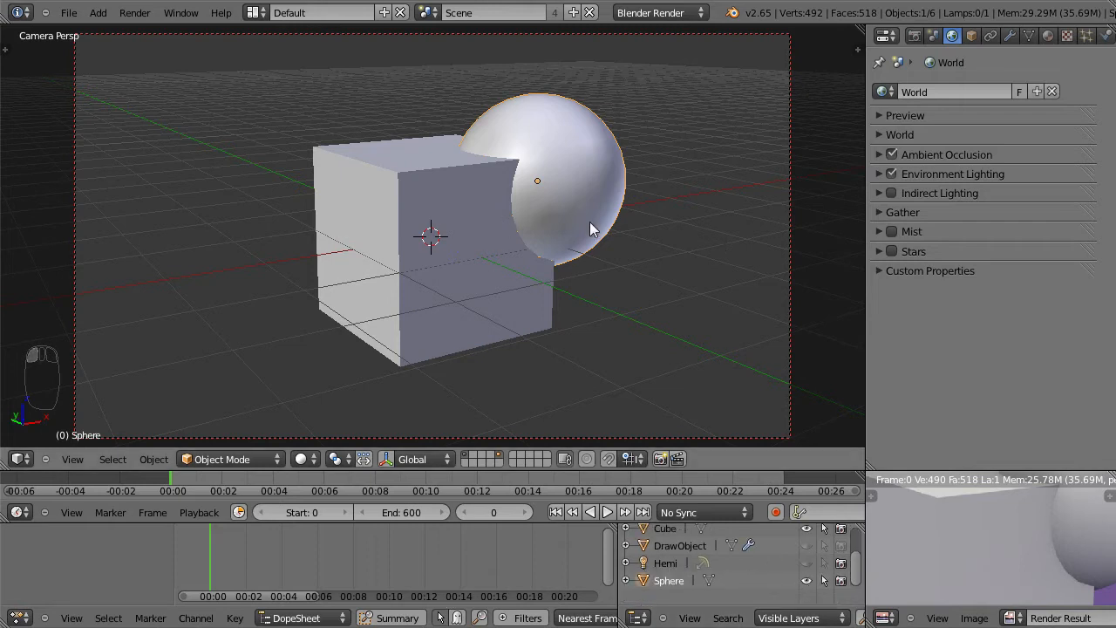
key("KP_1")
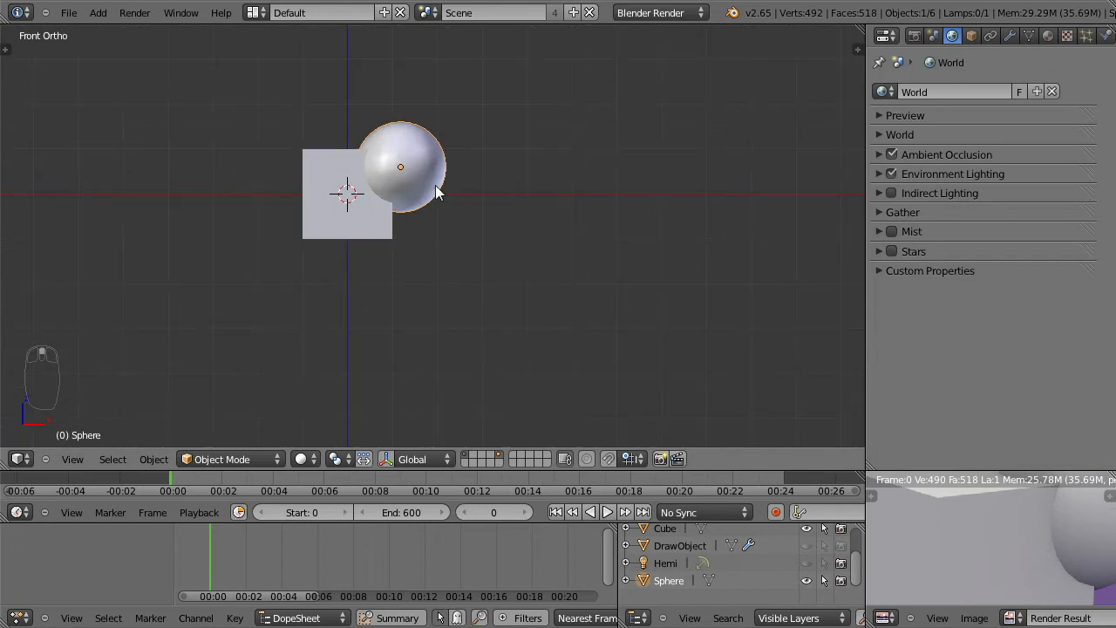
middle_click_drag(431, 185, 564, 299, "shift")
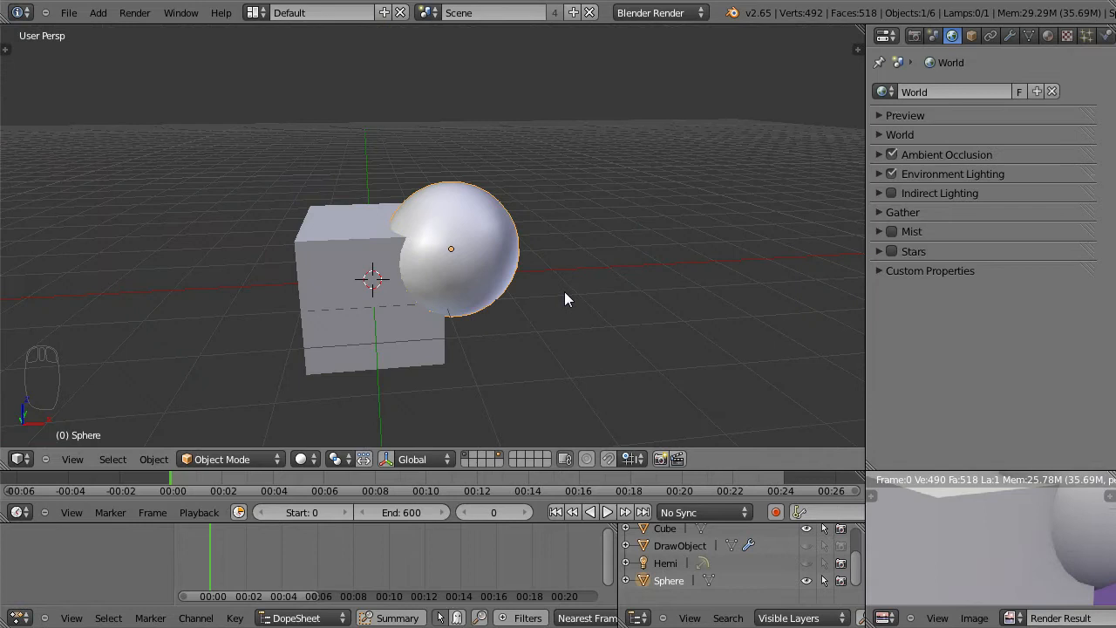
Bring the whole rendered image into view, inspect the cube and sphere from the side, and render the scene again.
scroll(1017, 564, "down", 3)
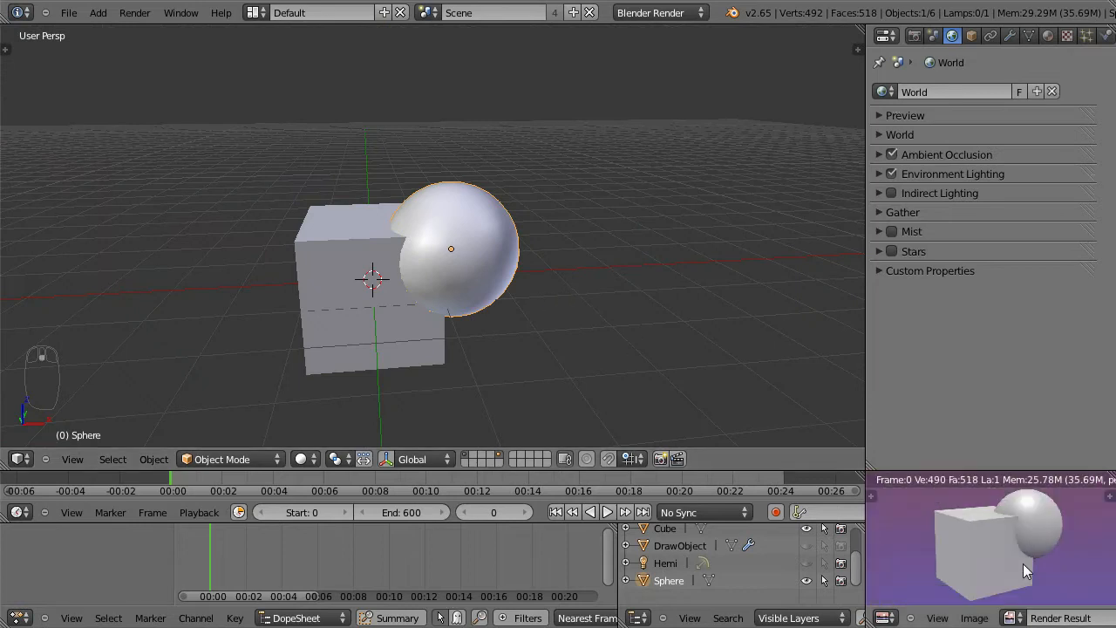
scroll(1010, 548, "up", 2)
middle_click_drag(558, 366, 529, 307)
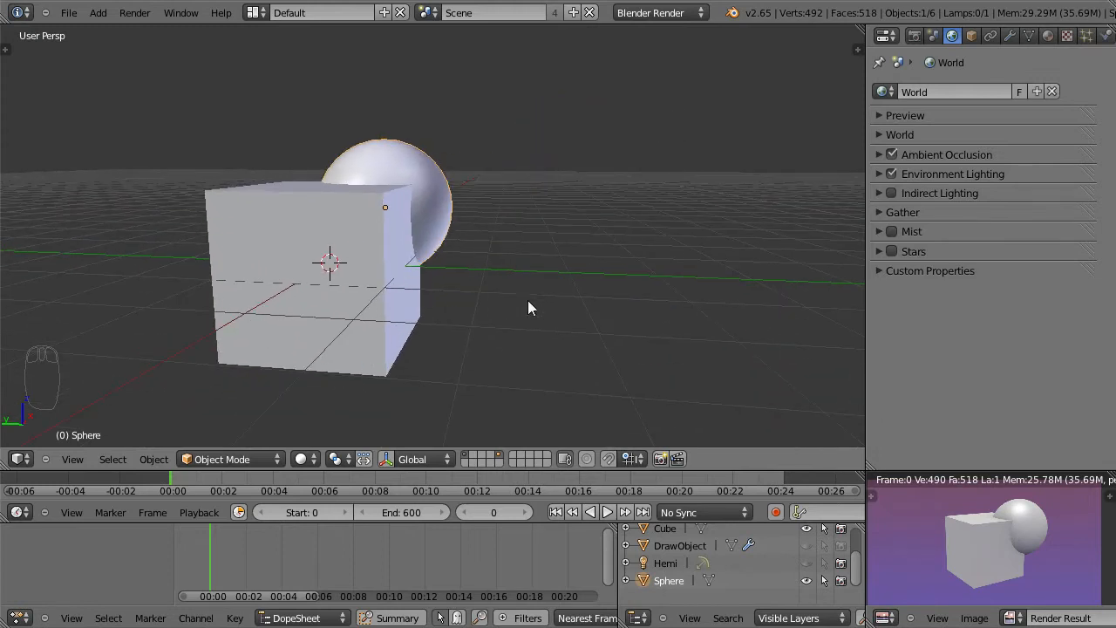
key("F12")
Show the camera in the 3D view and inspect its position and the cube and sphere from several angles.
scroll(747, 544, "up", 2)
left_click(806, 535)
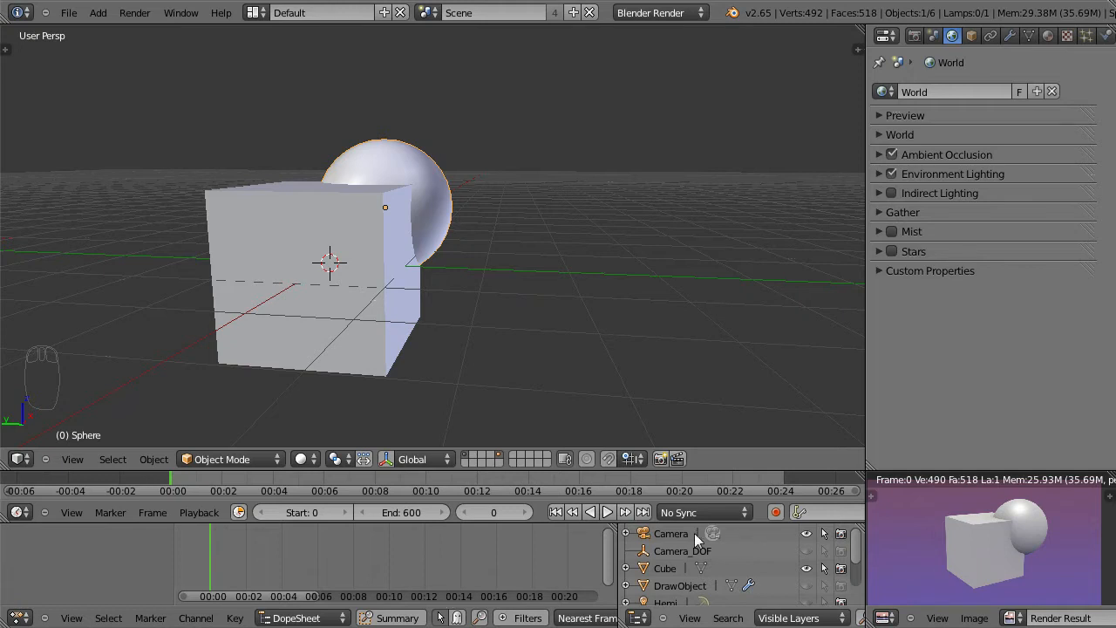
scroll(626, 289, "down", 5)
scroll(634, 253, "down", 2)
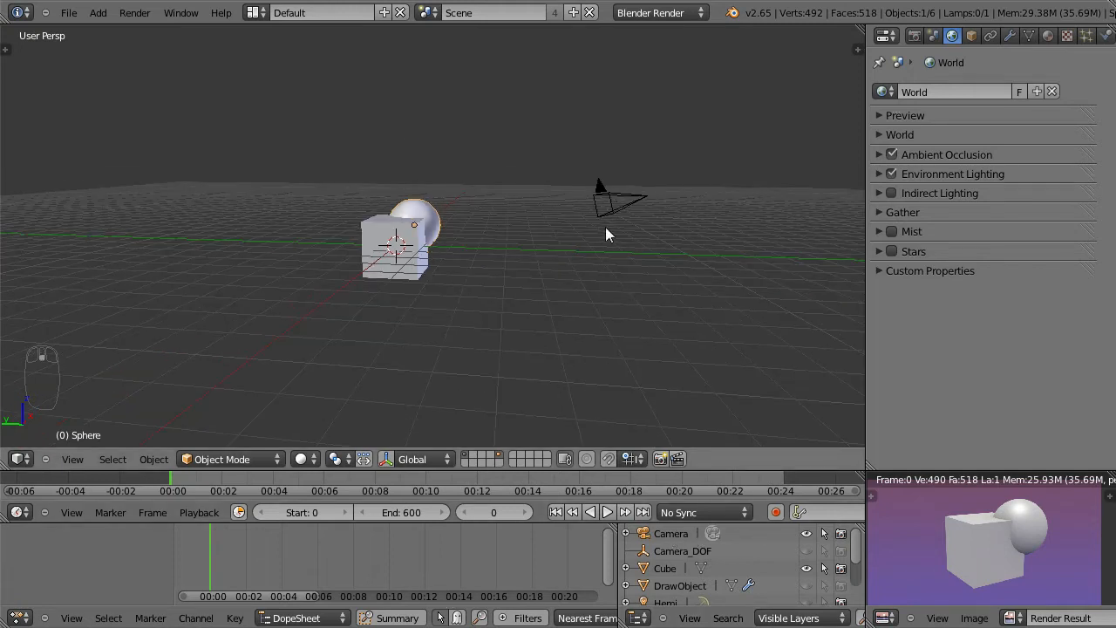
scroll(608, 223, "up", 3)
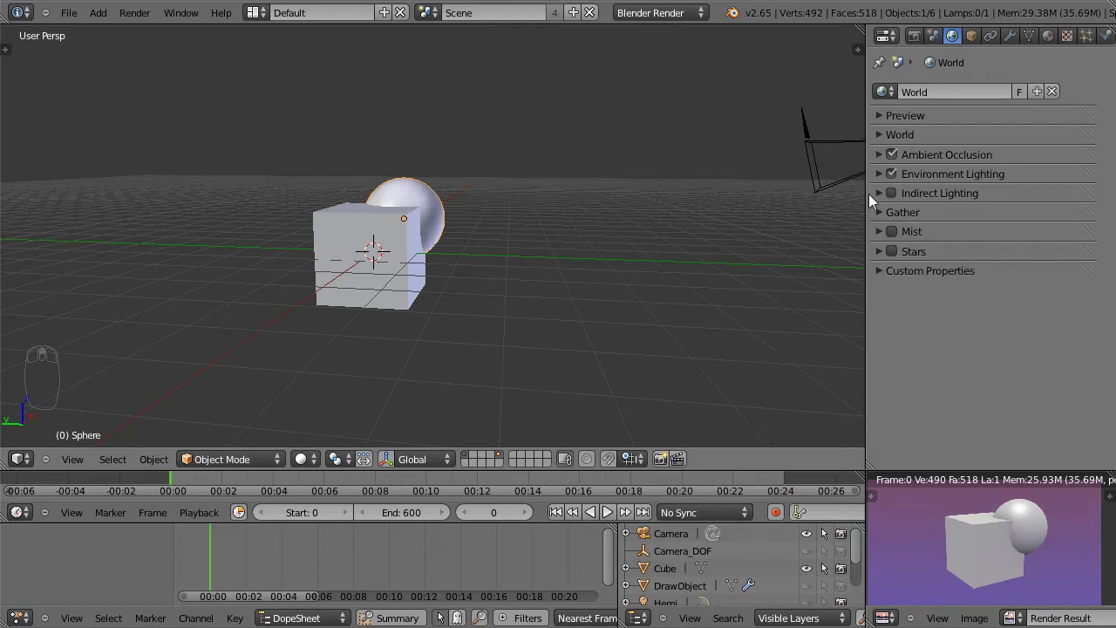
scroll(821, 528, "down", 2)
scroll(682, 442, "up", 2)
middle_click_drag(682, 441, 600, 361)
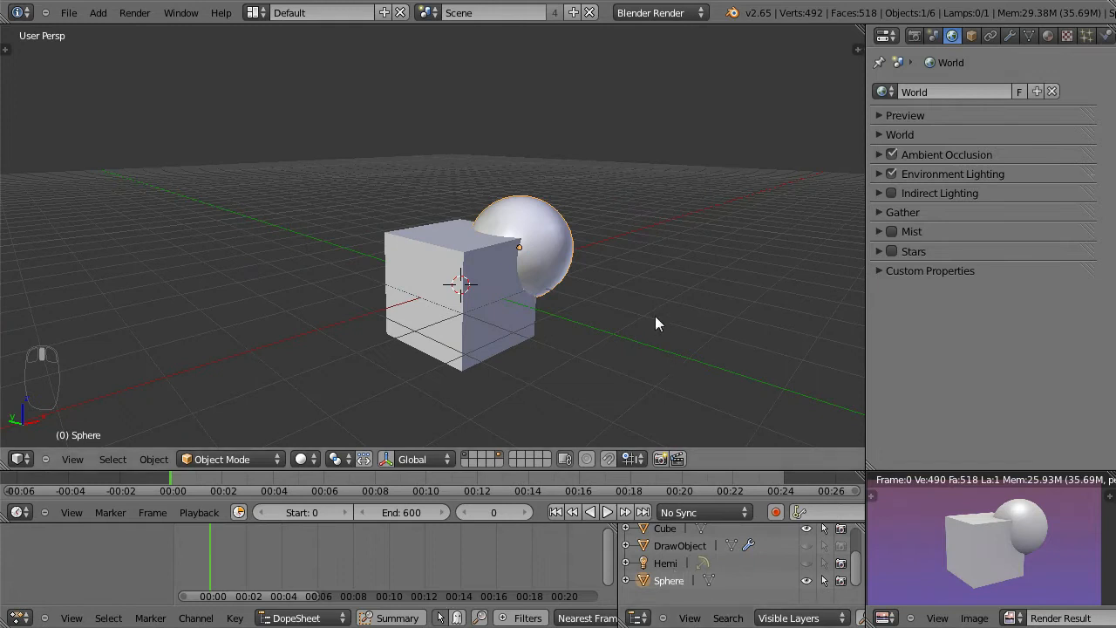
middle_click_drag(611, 284, 513, 265)
middle_click_drag(542, 335, 595, 322)
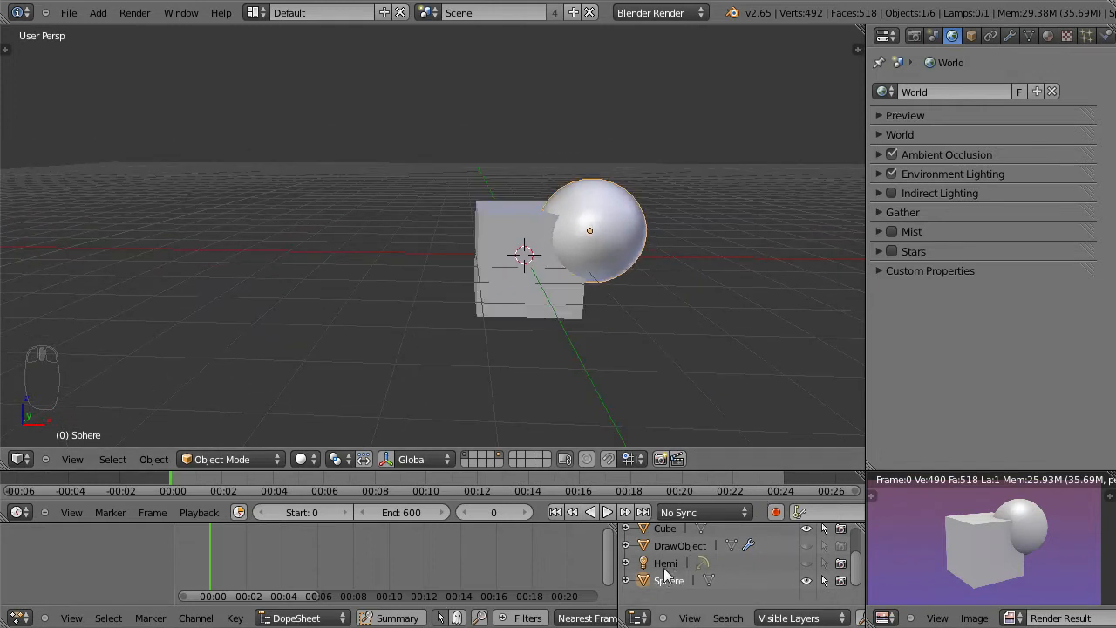
Make the Hemi lamp active, visible and selectable in the 3D view.
scroll(664, 568, "up", 2)
scroll(679, 553, "down", 2)
left_click(666, 565)
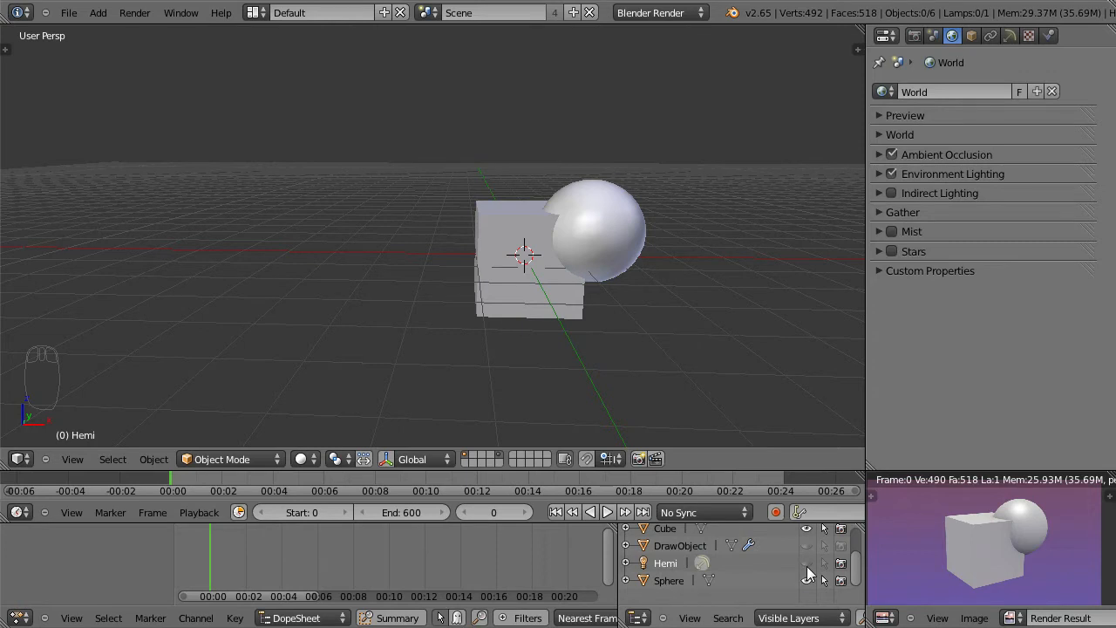
left_click(807, 565)
left_click(824, 563)
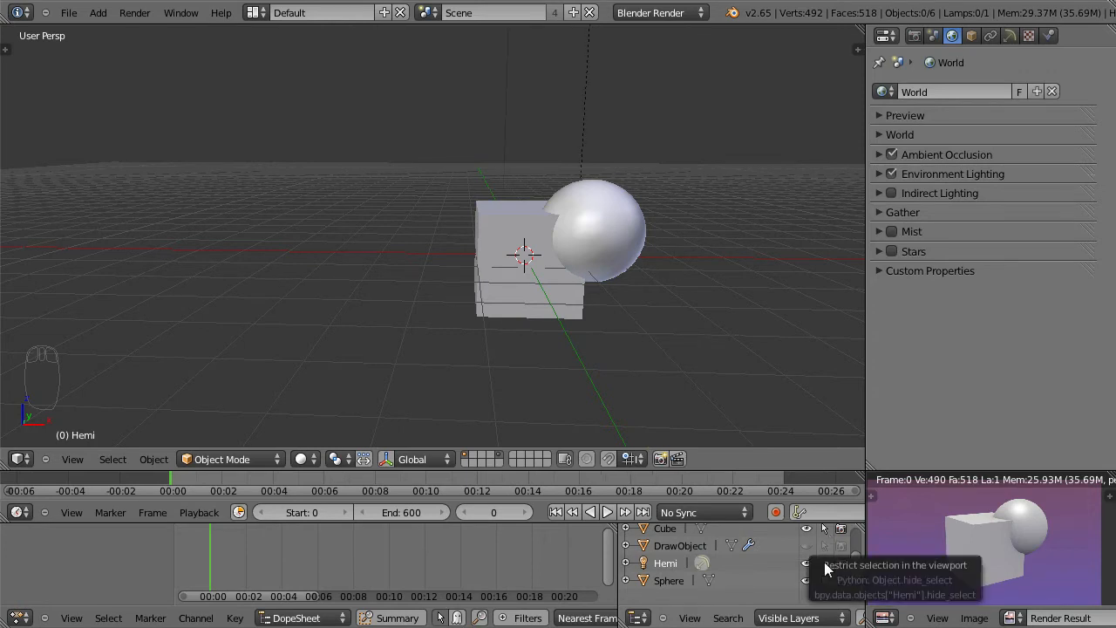
left_click(823, 563)
Scale the Hemi lamp, lower it along the Z axis closer to the cube and sphere, and recenter the 3D cursor and view.
scroll(681, 227, "down", 3)
middle_click_drag(612, 119, 531, 268, "shift")
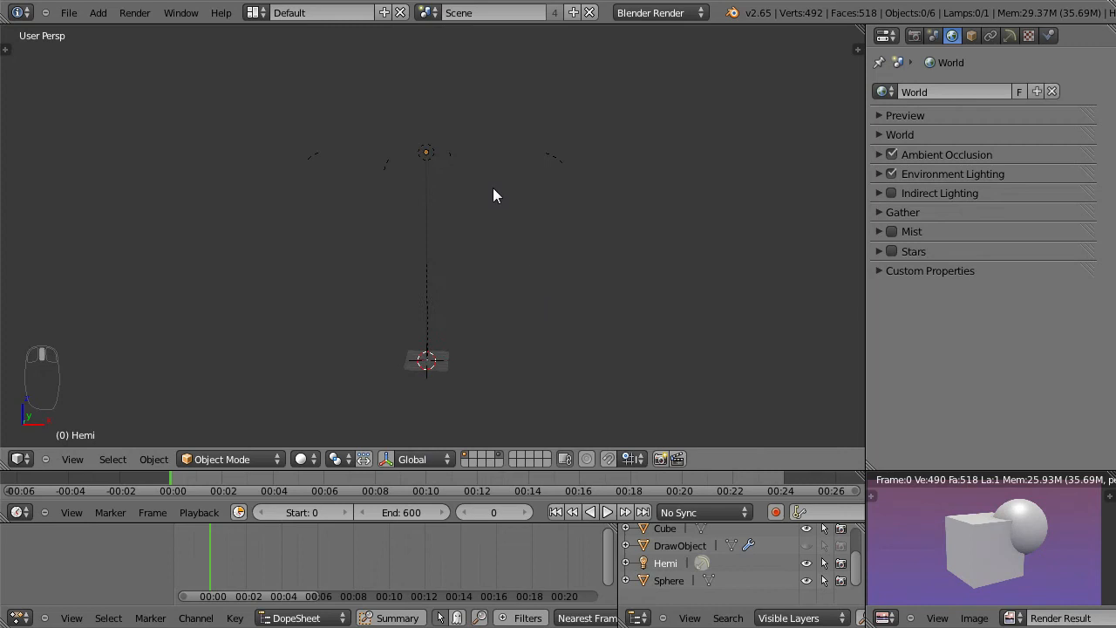
scroll(510, 253, "up", 1)
scroll(513, 254, "up", 1)
scroll(488, 218, "down", 1)
left_click(423, 136)
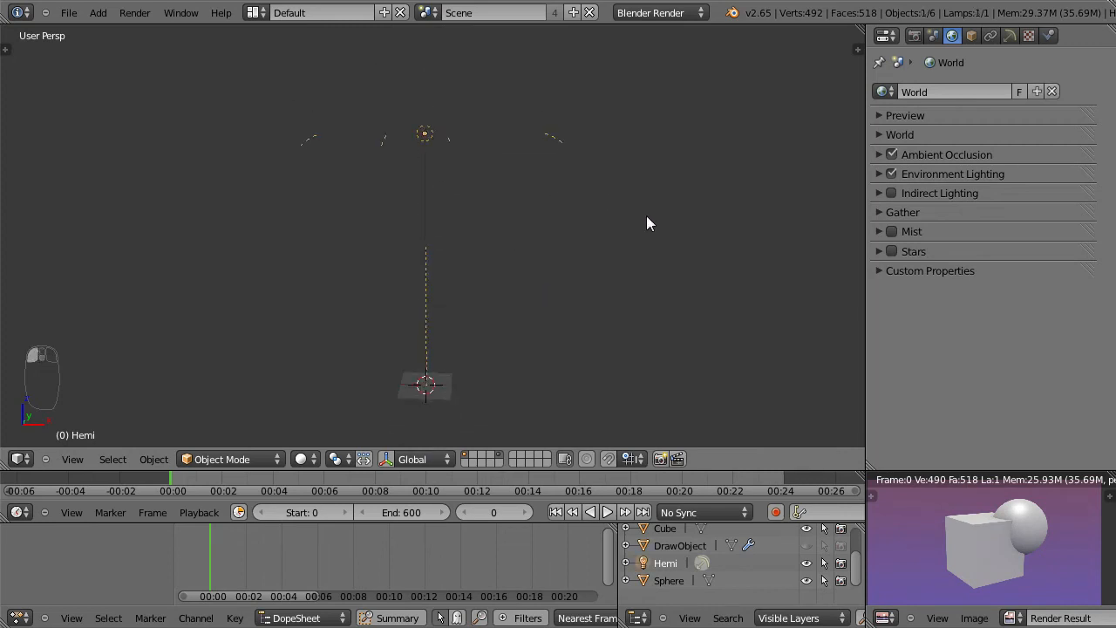
key("s")
left_click(432, 183)
key("g")
key("z")
left_click(415, 392)
middle_click_drag(487, 357, 486, 232, "shift")
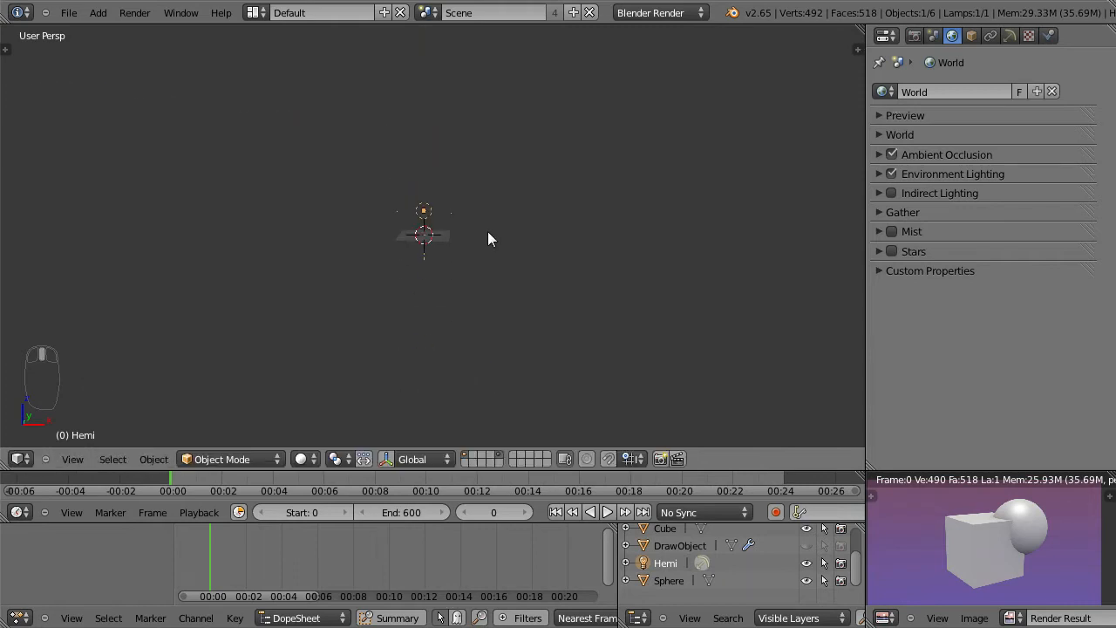
key("shift+c")
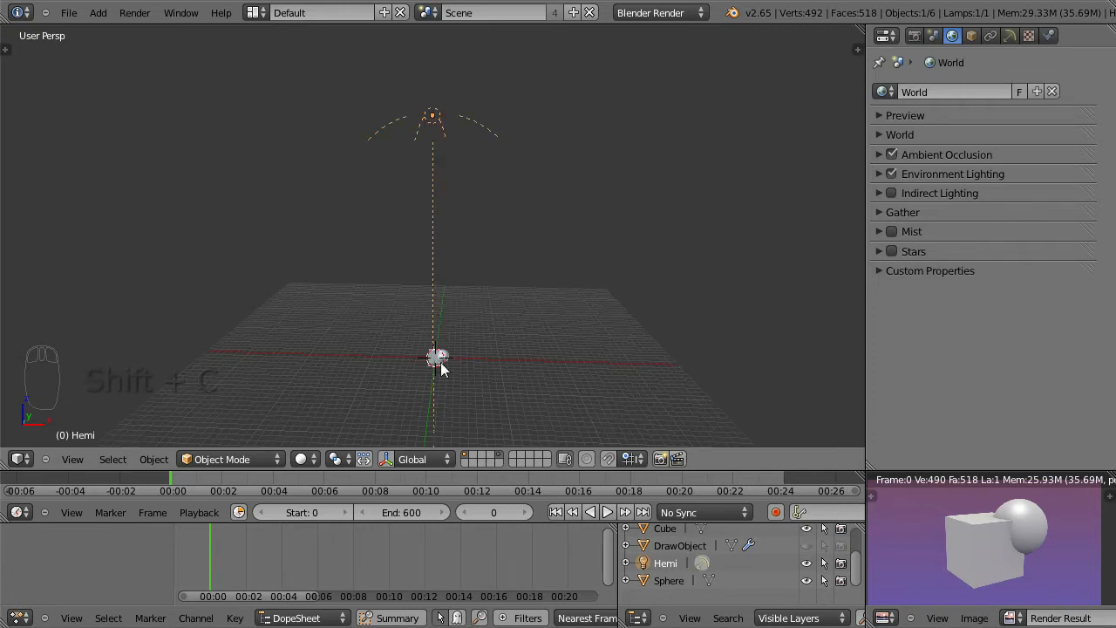
Tilt the Hemi lamp above the cube and sphere by rotating it from two different view angles.
scroll(442, 362, "up", 3)
scroll(474, 328, "down", 2)
key("r")
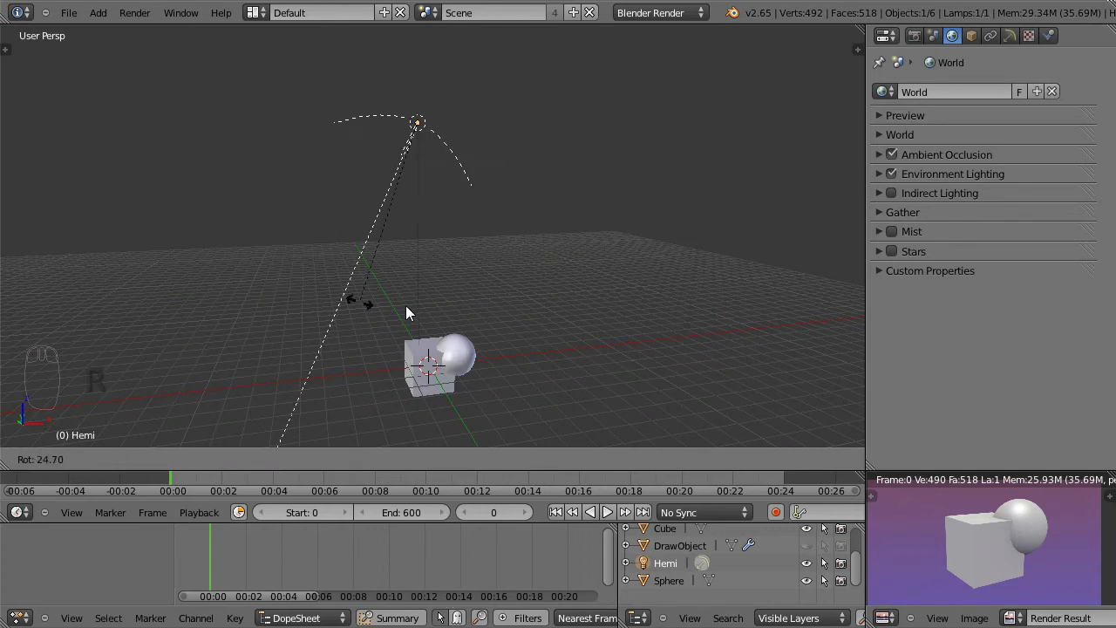
left_click(406, 305)
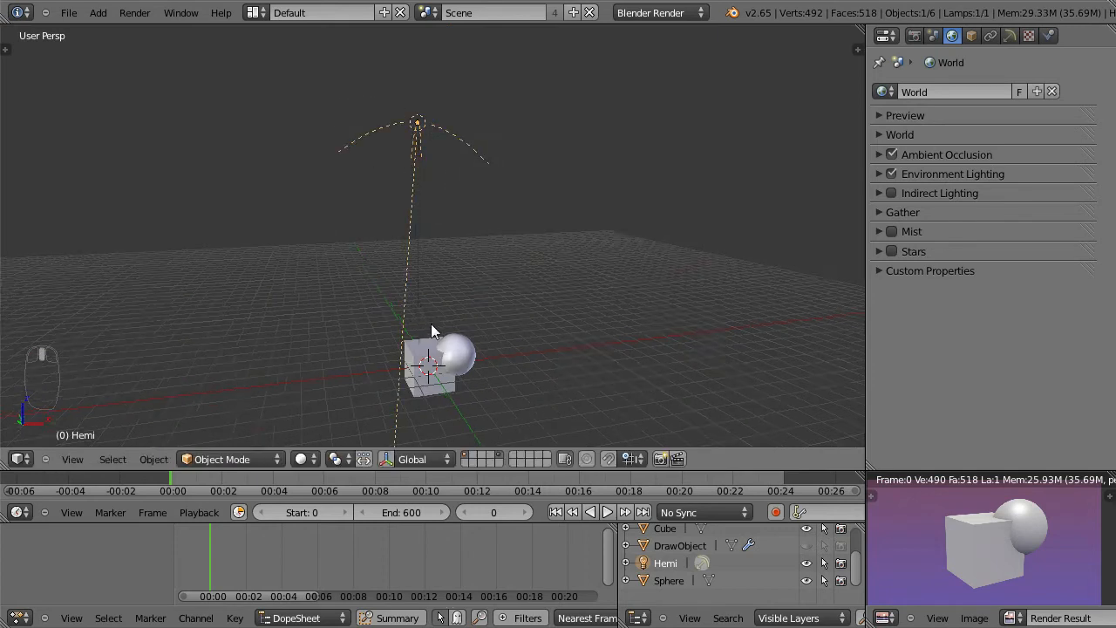
middle_click_drag(431, 329, 545, 329)
key("r")
left_click(341, 312)
middle_click_drag(340, 312, 475, 334)
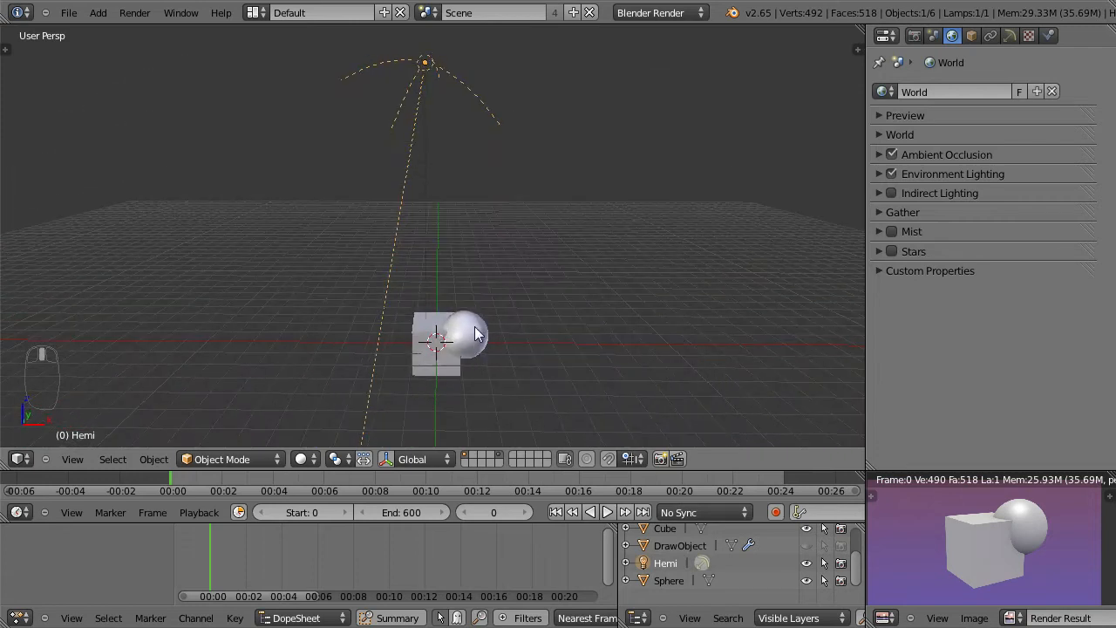
Compare Solid viewport shading with Texture and leave the 3D view on Texture shading.
left_click(315, 460)
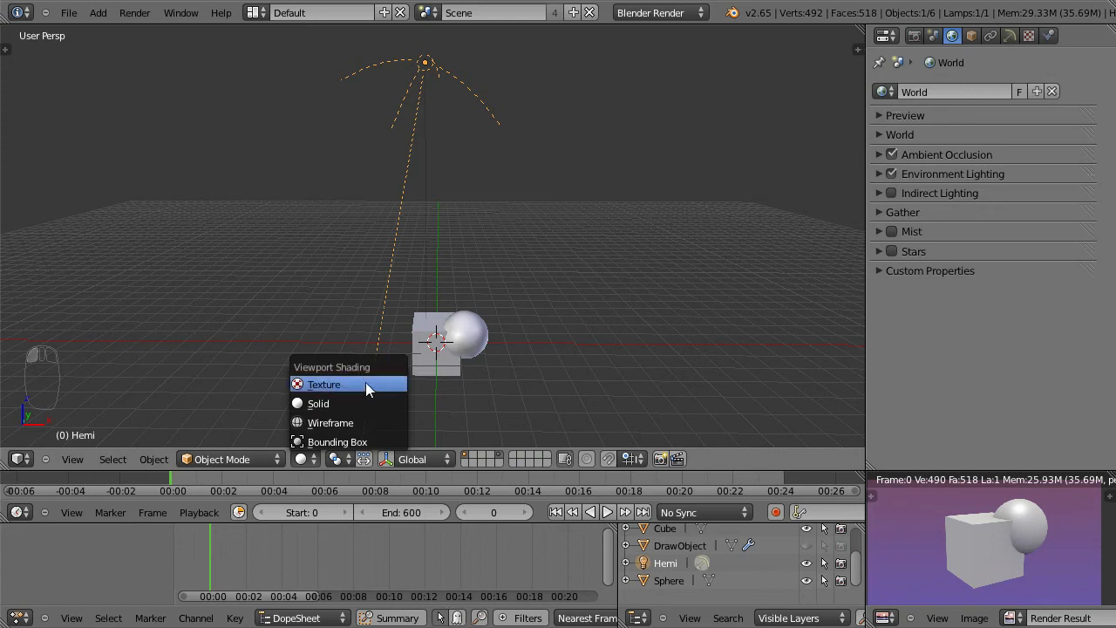
left_click(322, 404)
mouse_move(495, 401)
middle_mouse_down()
mouse_move(466, 340)
mouse_move(498, 360)
mouse_move(471, 284)
mouse_move(536, 315)
mouse_move(472, 319)
mouse_move(556, 303)
mouse_move(628, 267)
mouse_move(453, 291)
mouse_move(486, 314)
mouse_move(480, 286)
mouse_move(563, 255)
mouse_move(557, 270)
mouse_move(501, 291)
mouse_move(500, 265)
mouse_move(511, 275)
mouse_move(461, 288)
mouse_move(453, 359)
middle_mouse_up()
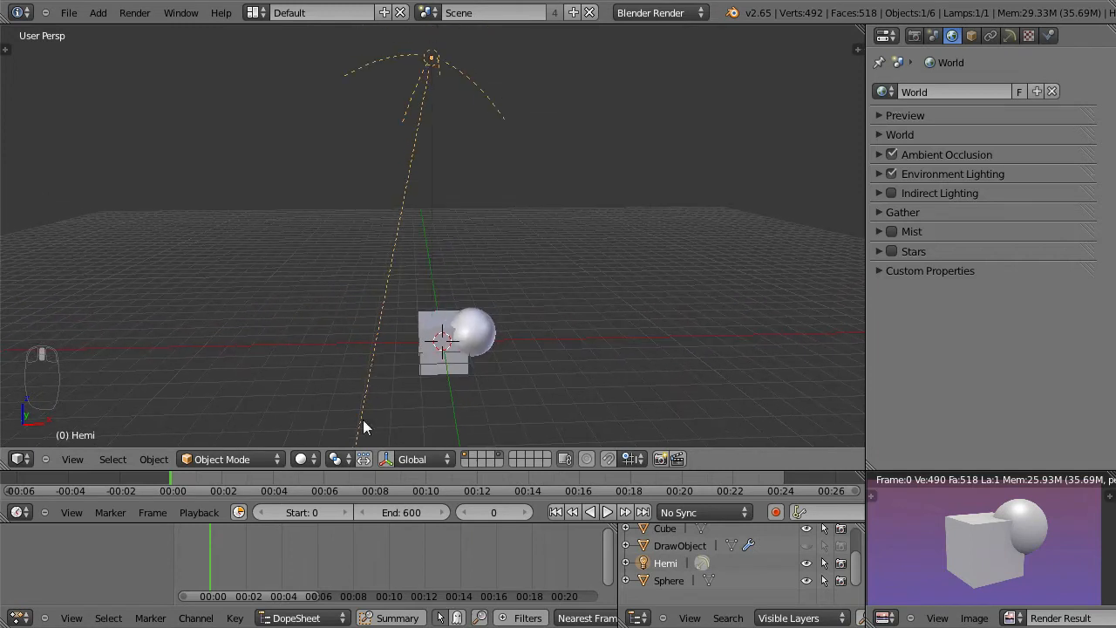
left_click(305, 459)
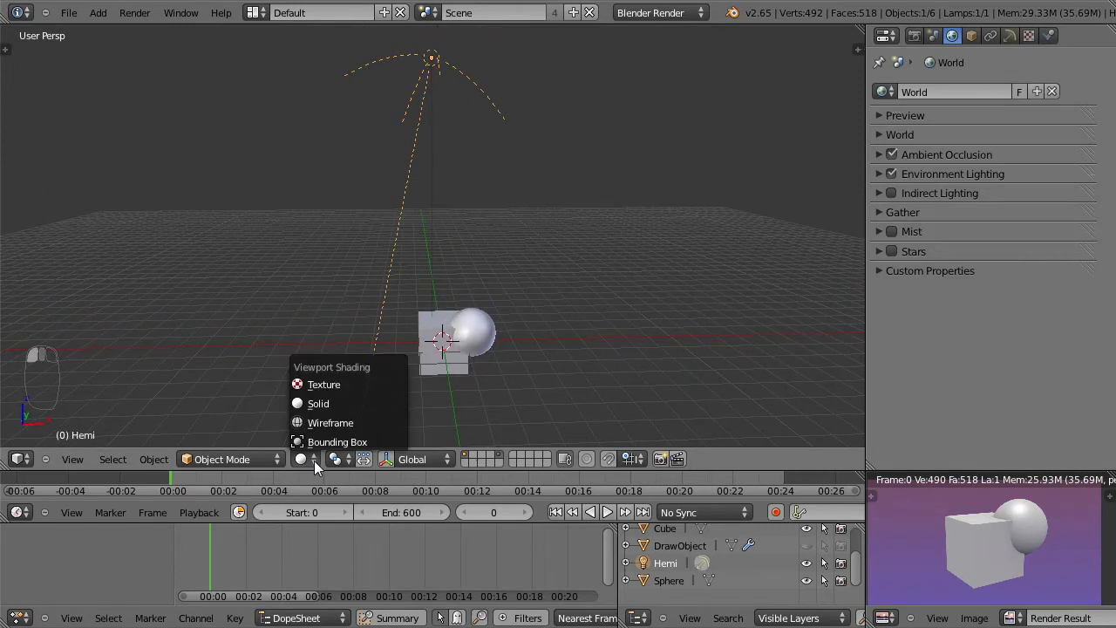
left_click(332, 384)
middle_click_drag(390, 334, 406, 277)
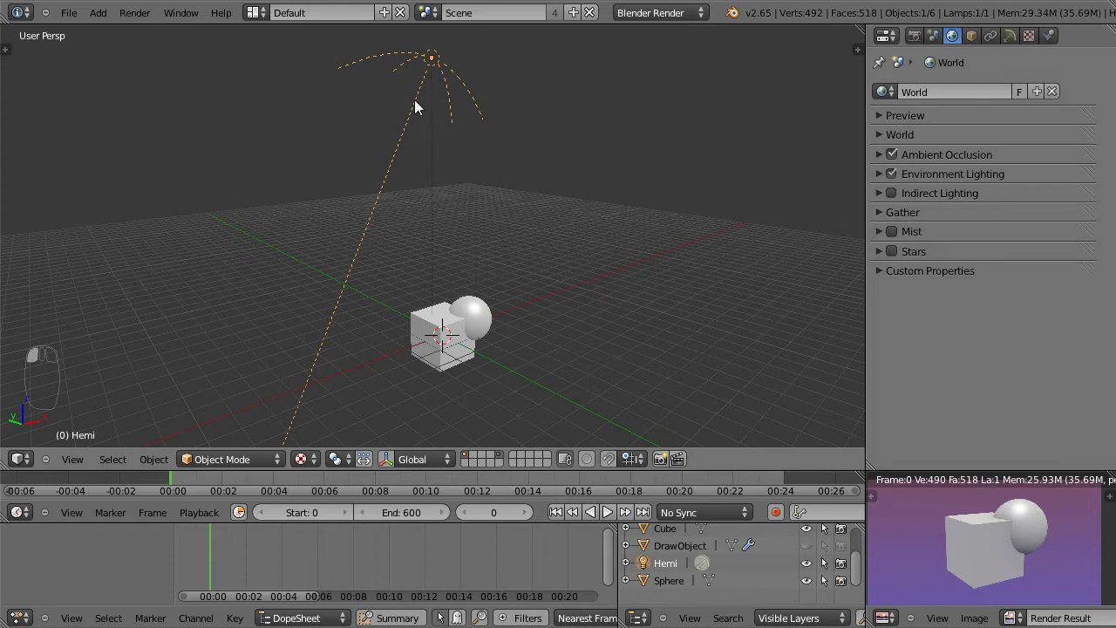
Rotate the Hemi lamp freely from three view angles to test how its direction shades the cube and sphere.
key("r")
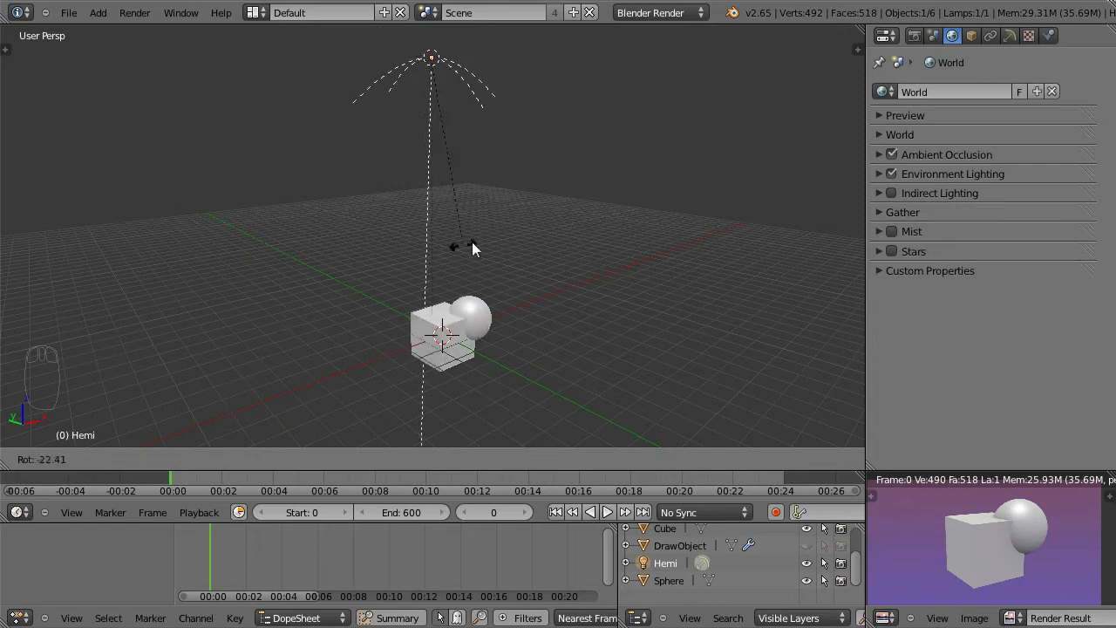
left_click(610, 130)
middle_click_drag(602, 136, 504, 267)
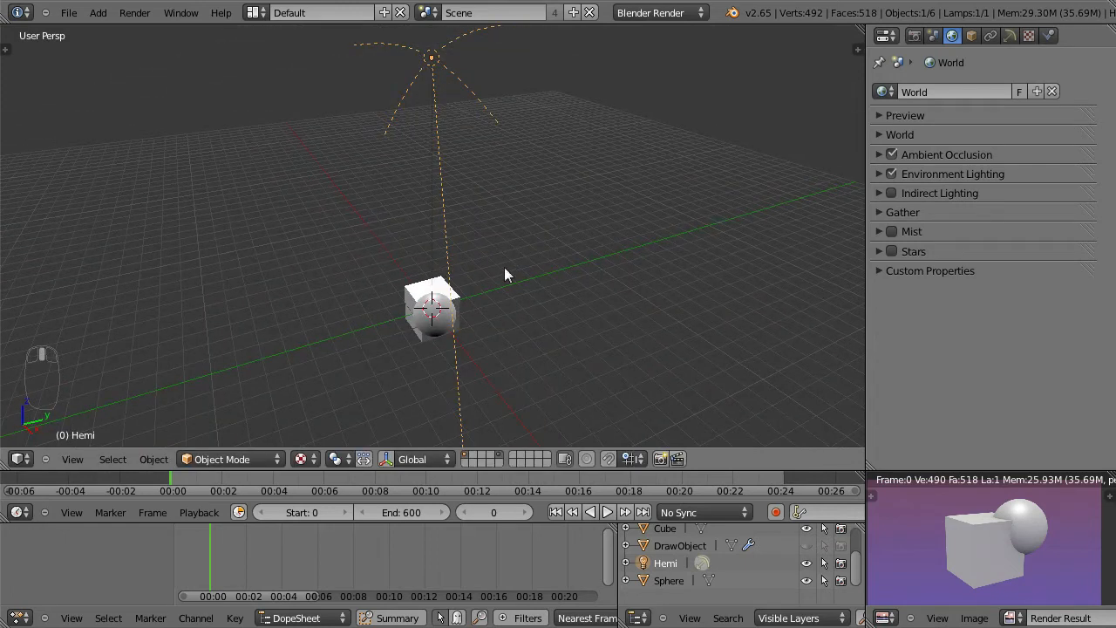
key("r")
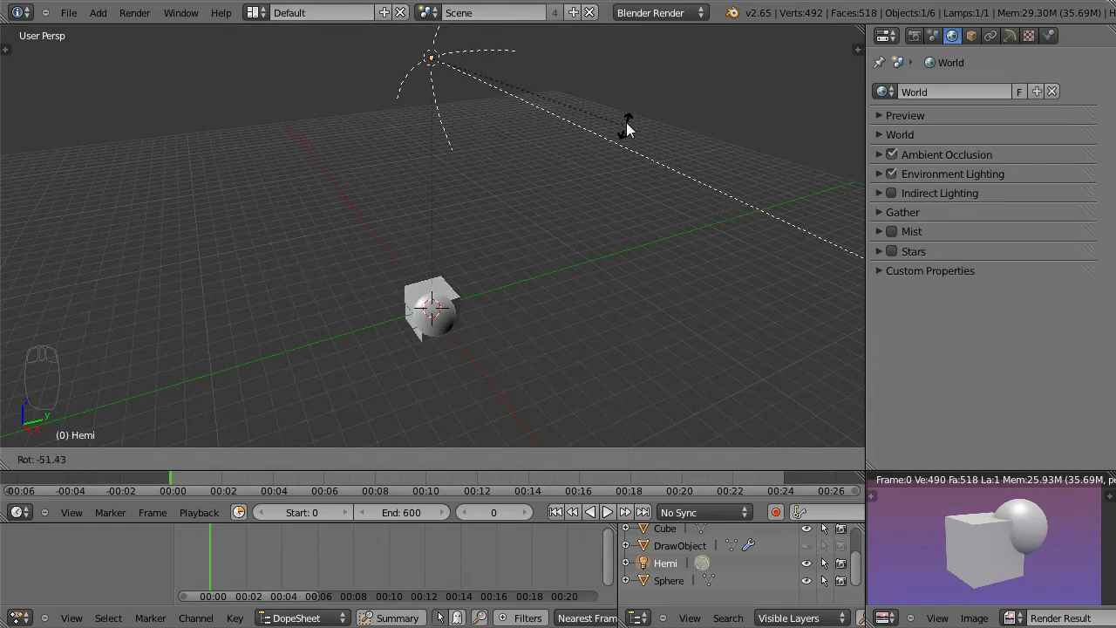
left_click(342, 154)
middle_click_drag(343, 154, 462, 357)
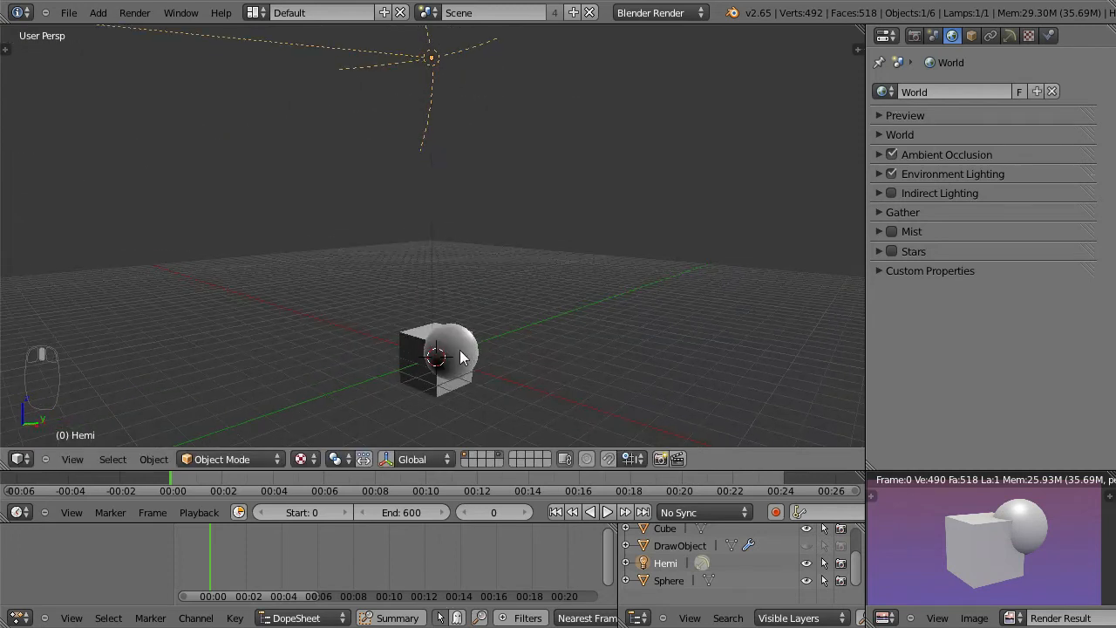
key("r")
left_click(486, 277)
middle_click_drag(361, 250, 451, 119)
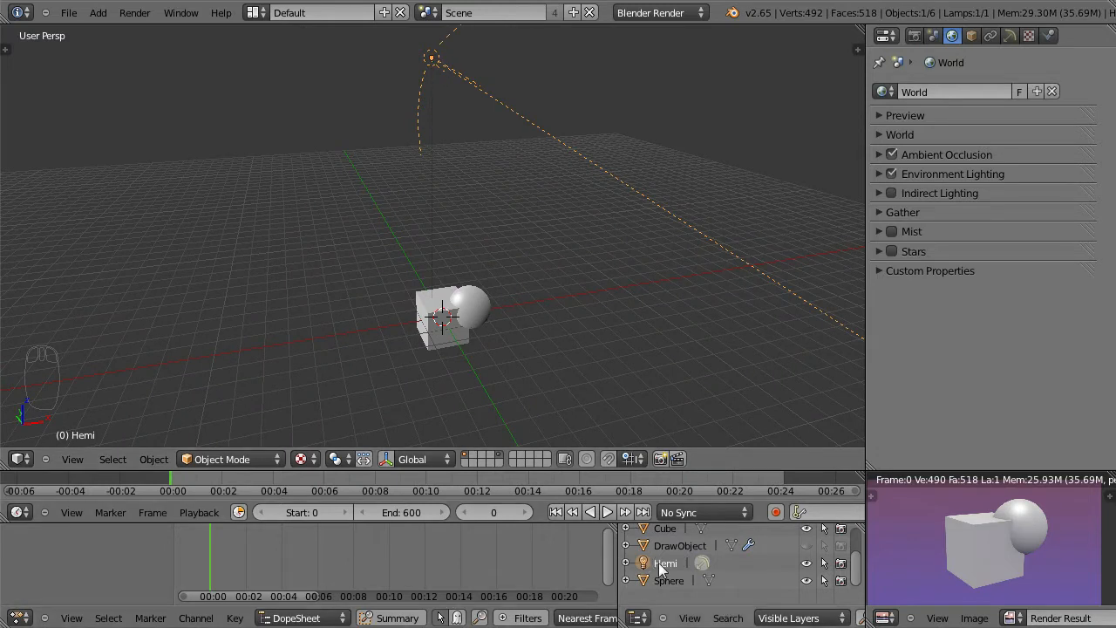
Move the Hemi lamp away from directly above the cube, repositioning it from two view angles.
mouse_move(473, 225)
middle_mouse_down()
mouse_move(567, 241)
mouse_move(501, 245)
mouse_move(499, 218)
mouse_move(541, 202)
mouse_move(513, 229)
mouse_move(493, 222)
middle_mouse_up()
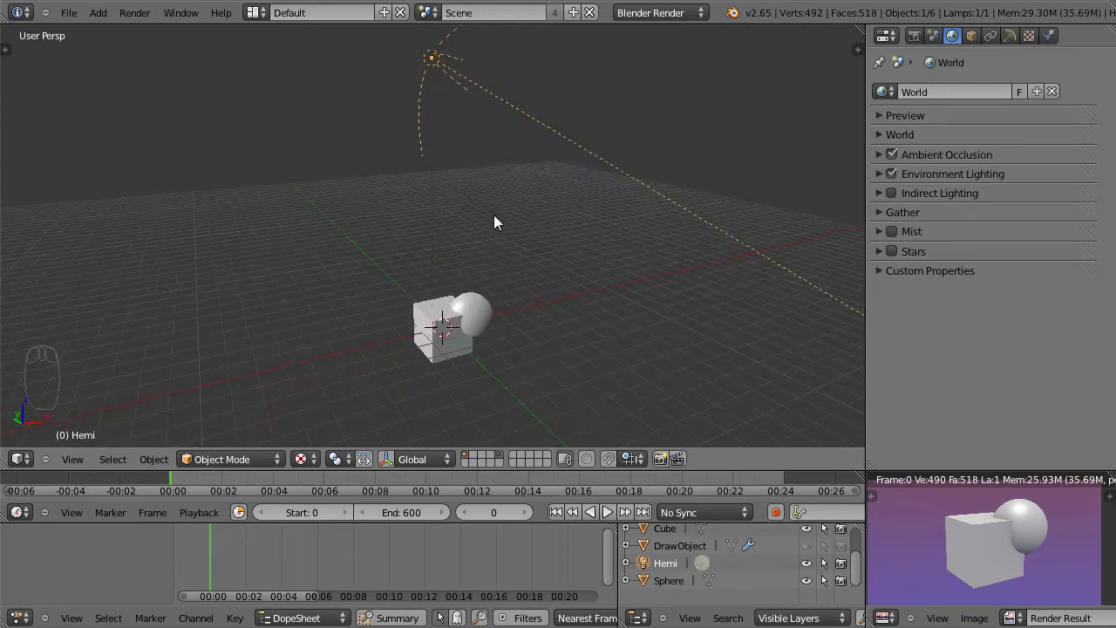
key("g")
left_click(373, 228)
middle_click_drag(374, 229, 461, 293)
key("g")
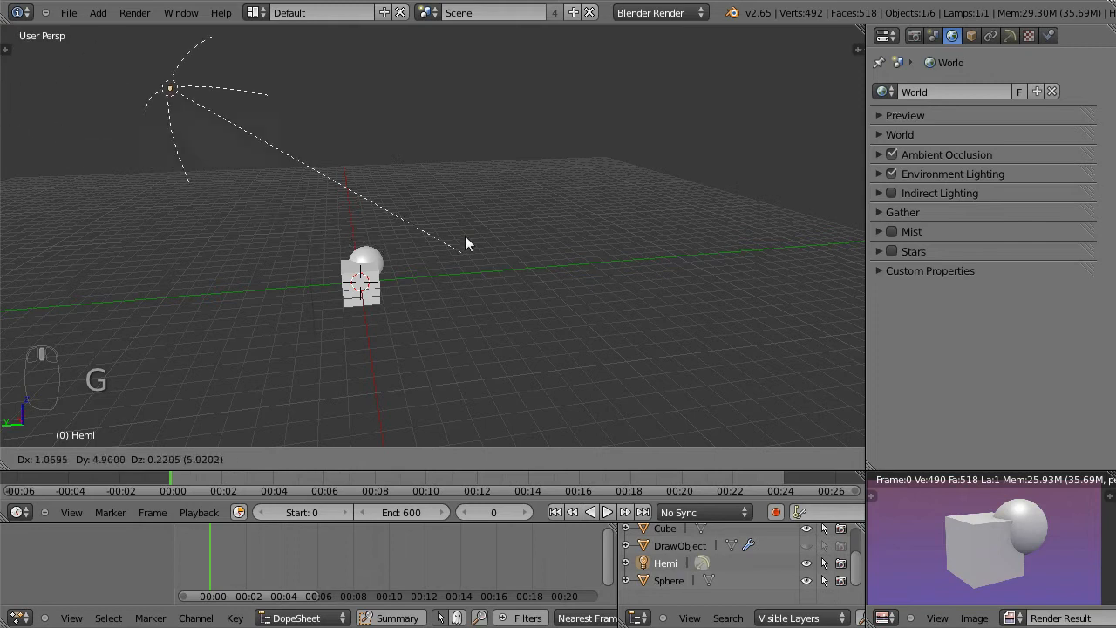
left_click(523, 234)
middle_click_drag(523, 234, 340, 225)
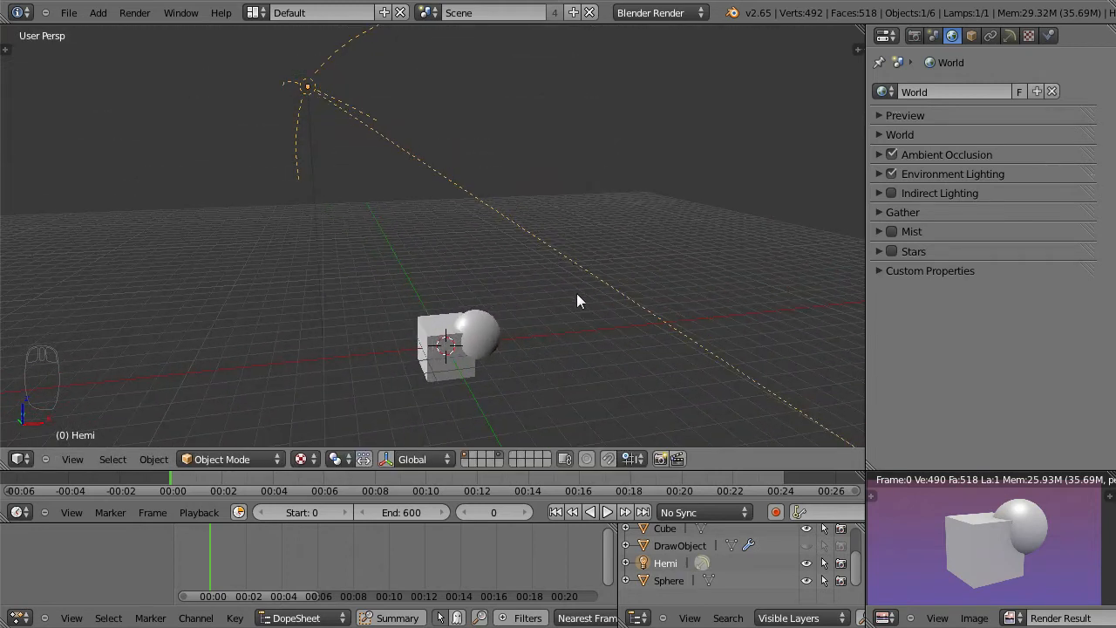
Rotate the Hemi lamp from two view angles so that its direction line points at the cube.
key("r")
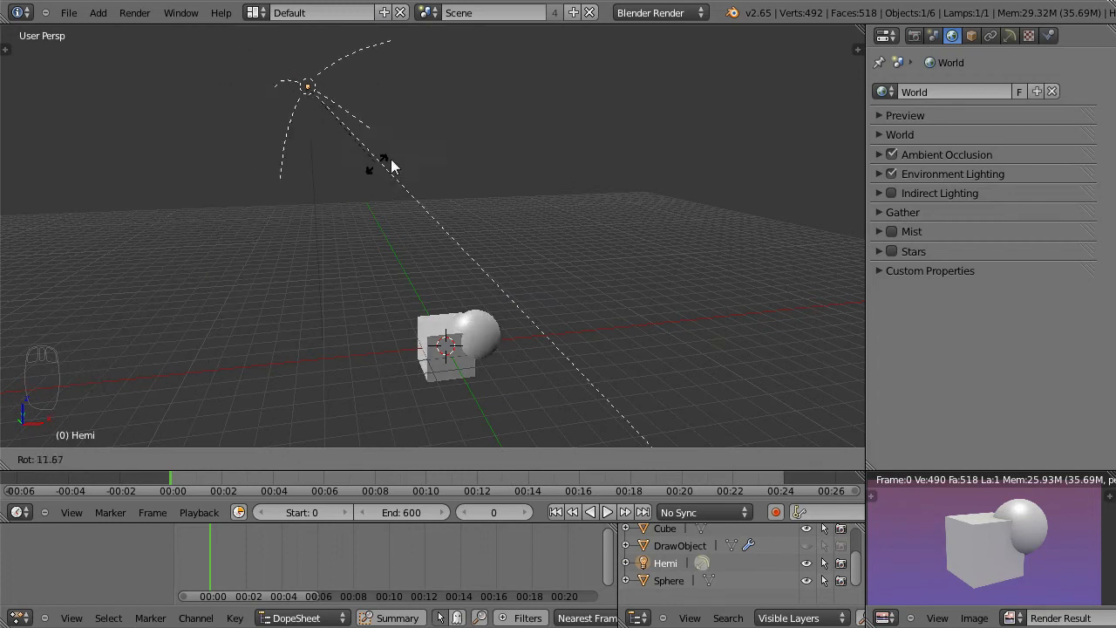
left_click(389, 177)
middle_click_drag(389, 180, 289, 251)
key("r")
left_click(220, 234)
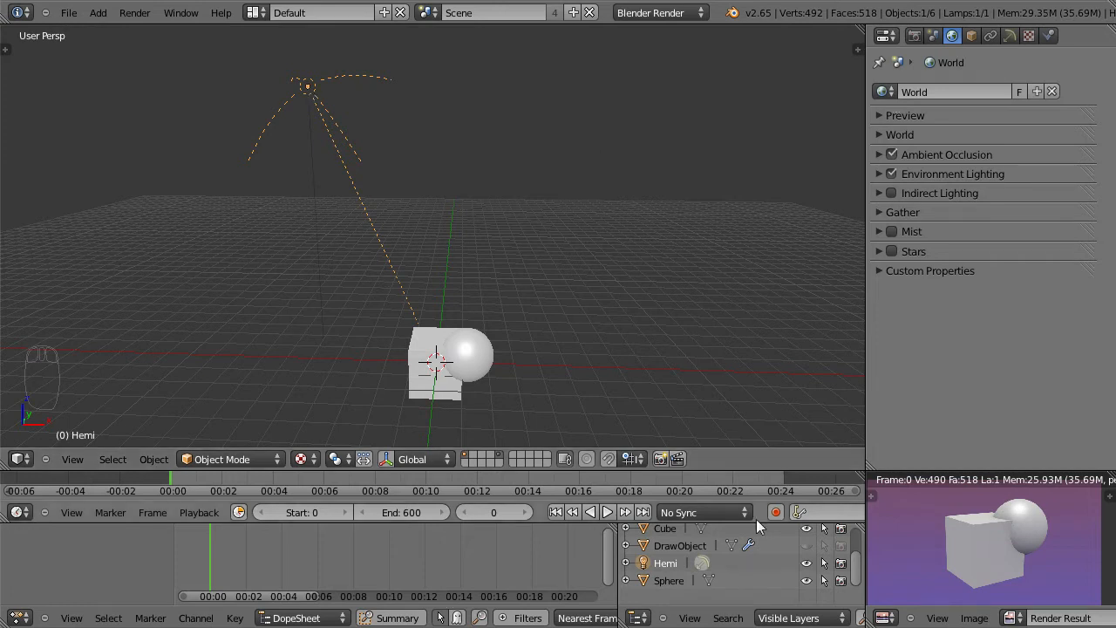
Review the Hemi lamp's type and energy settings and compare them with the world's Preview and sky colour settings.
scroll(668, 565, "up", 2)
scroll(668, 564, "down", 2)
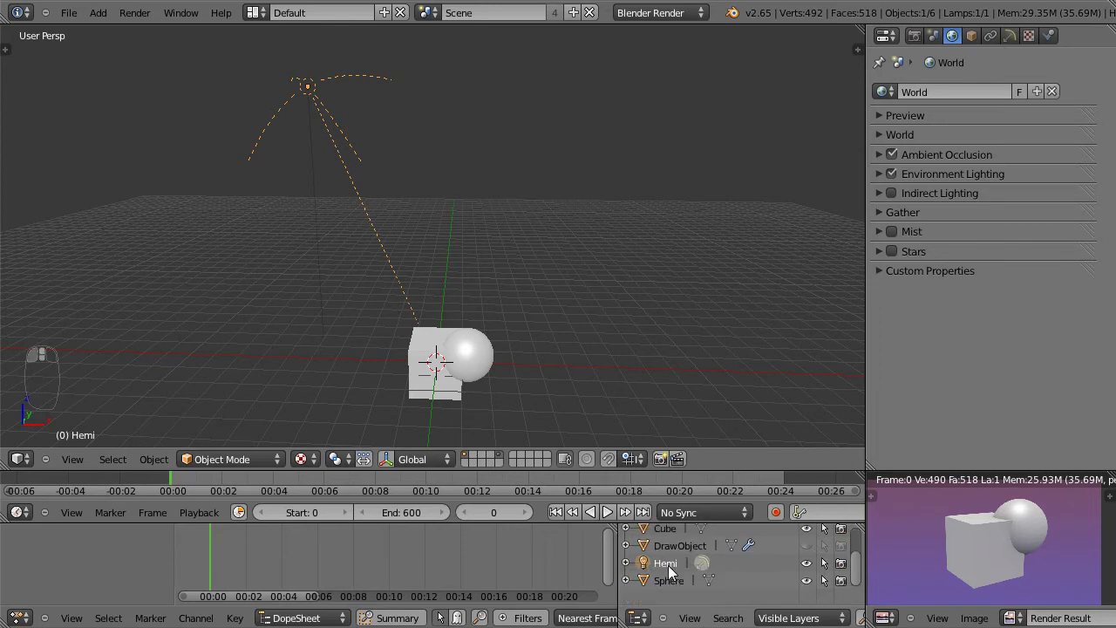
left_click(1010, 37)
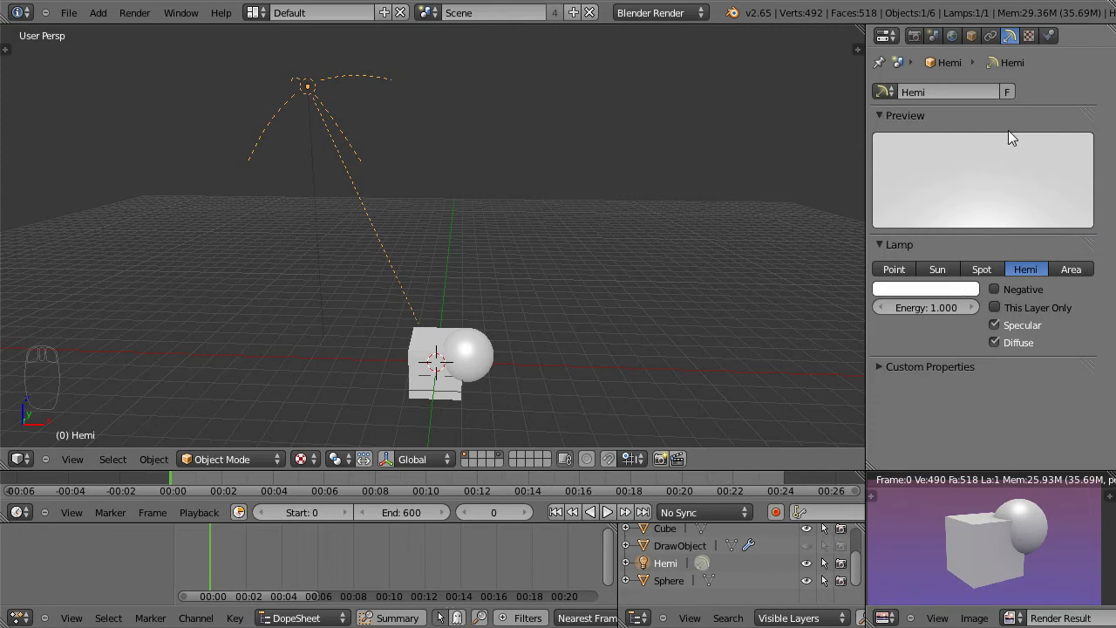
left_click(951, 37)
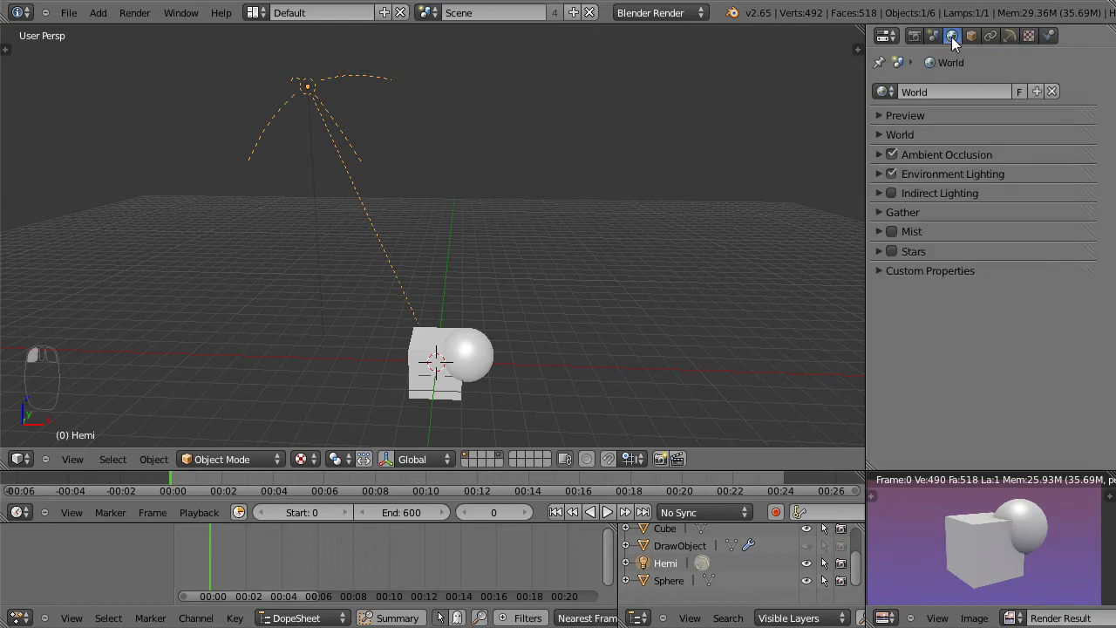
left_click(884, 116)
left_click(886, 246)
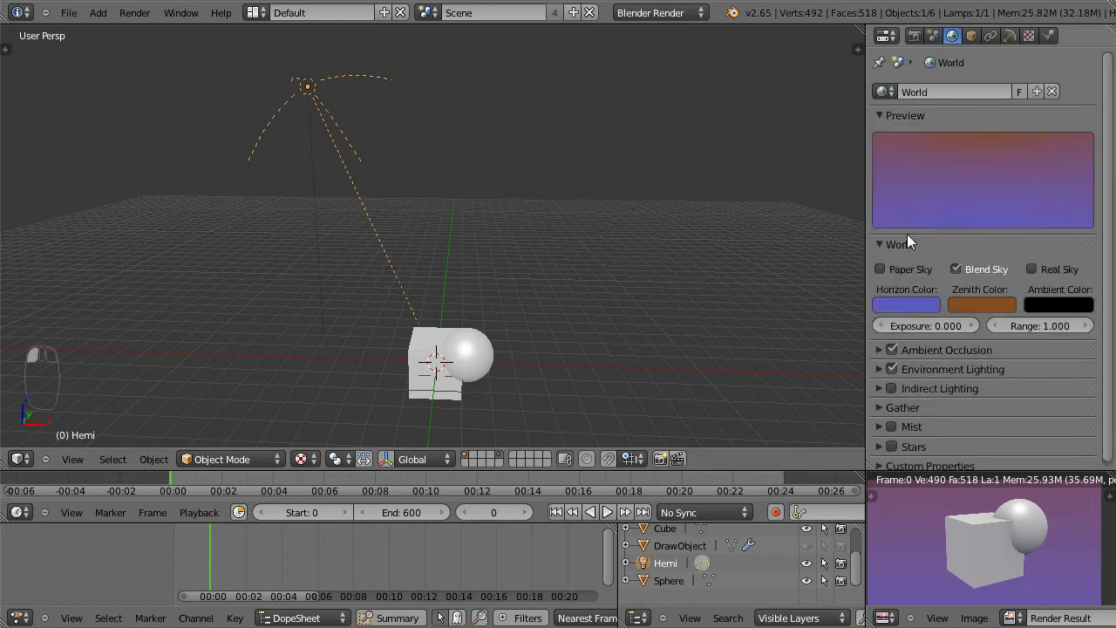
left_click(881, 116)
left_click(881, 134)
left_click(1010, 36)
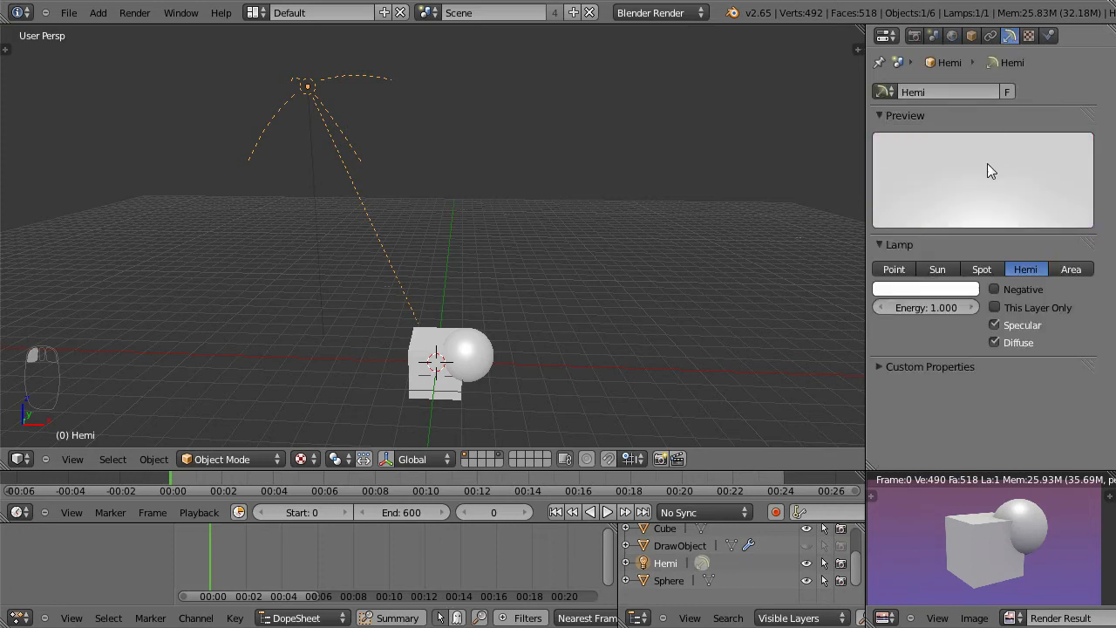
Try the Point, Sun, Spot and Area types on the lamp to compare their shading, and return it to Hemi.
left_click(897, 272)
left_click(935, 272)
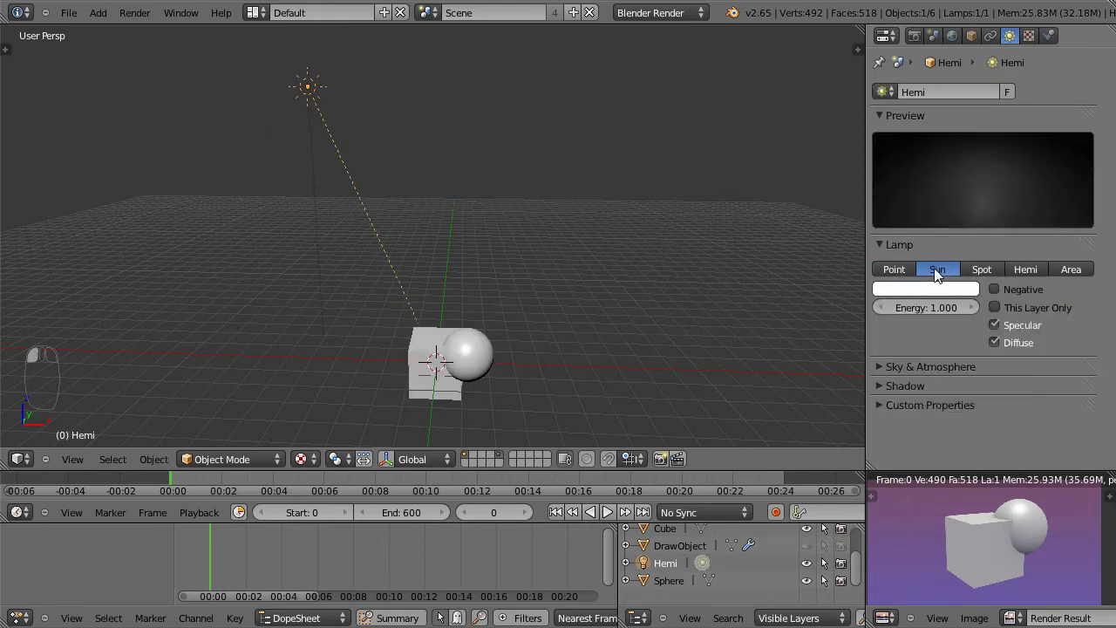
left_click(979, 269)
left_click(1025, 269)
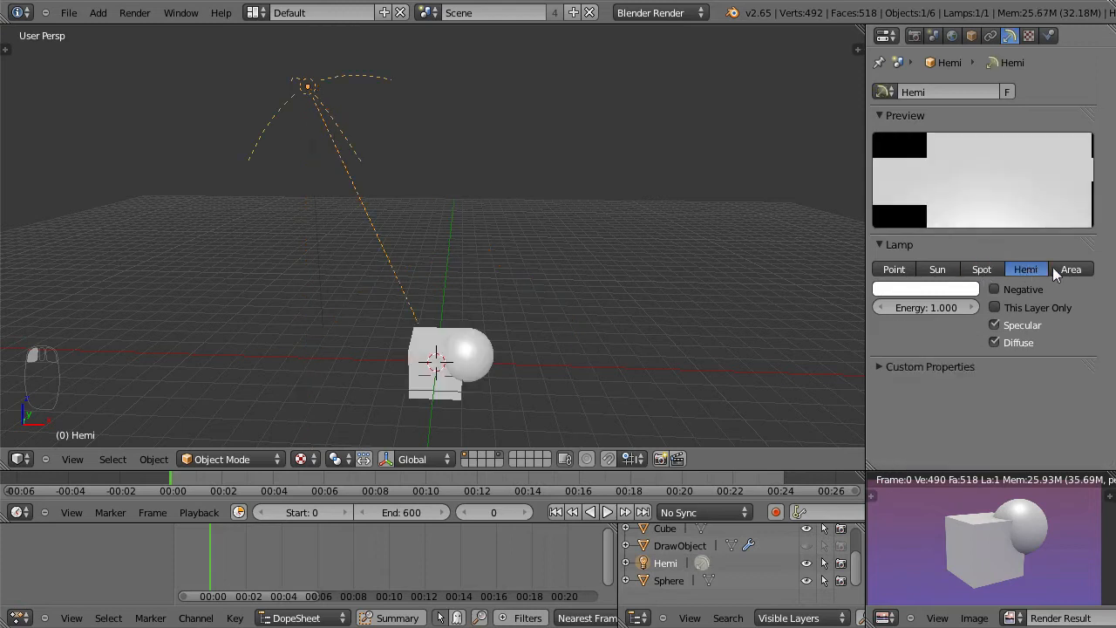
left_click(1064, 269)
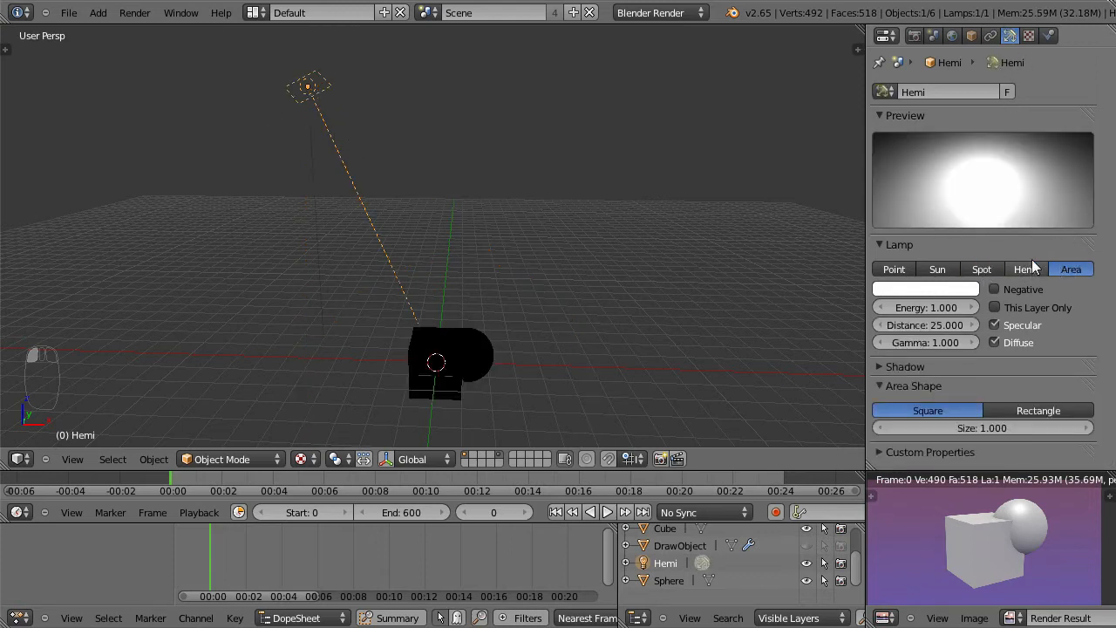
left_click(1027, 271)
left_click(978, 269)
left_click(937, 270)
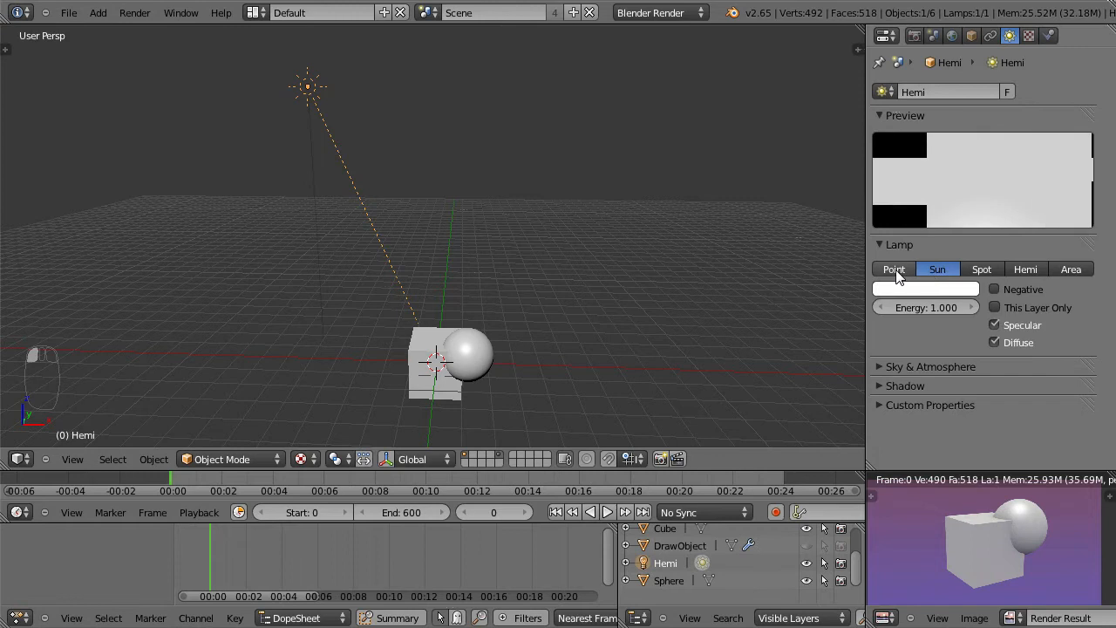
left_click(896, 271)
left_click(1023, 270)
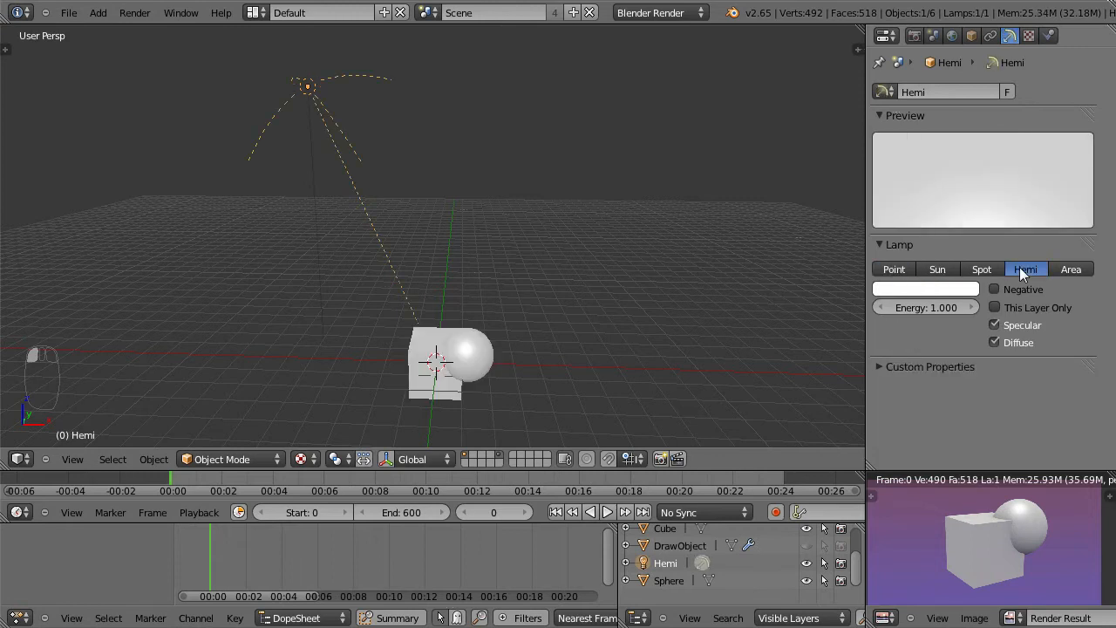
Tint the Hemi lamp blue with RGB 0.223, 0.205, 1.000 and rotate it freely to test its direction.
left_click(939, 291)
mouse_move(919, 141)
left_mouse_down()
mouse_move(879, 192)
mouse_move(916, 117)
mouse_move(939, 109)
left_mouse_up()
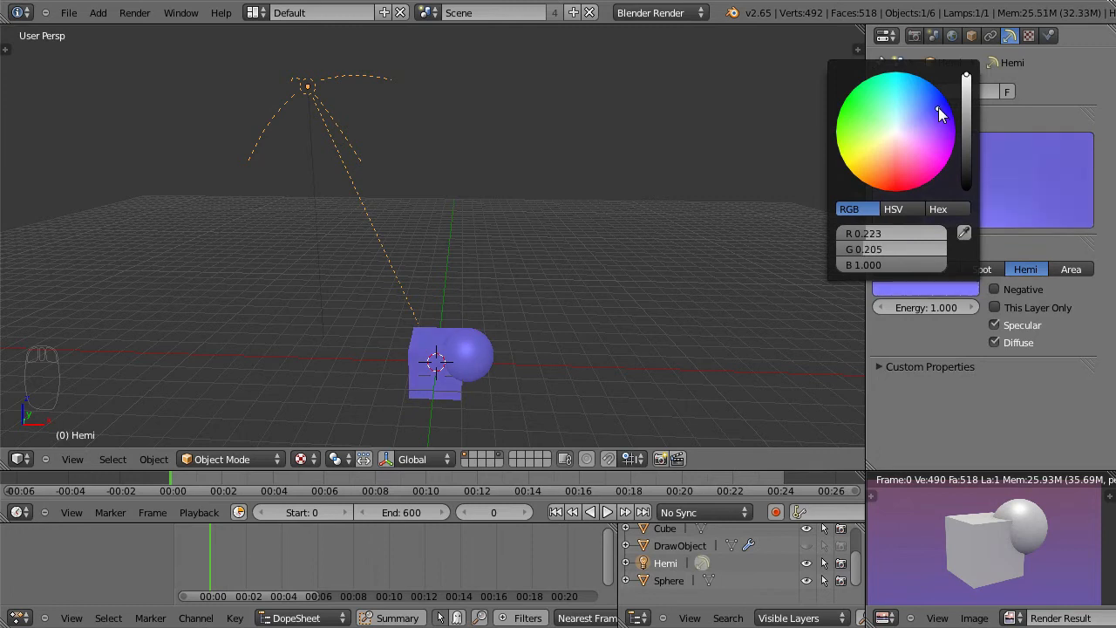
middle_click_drag(292, 156, 335, 250)
key("r")
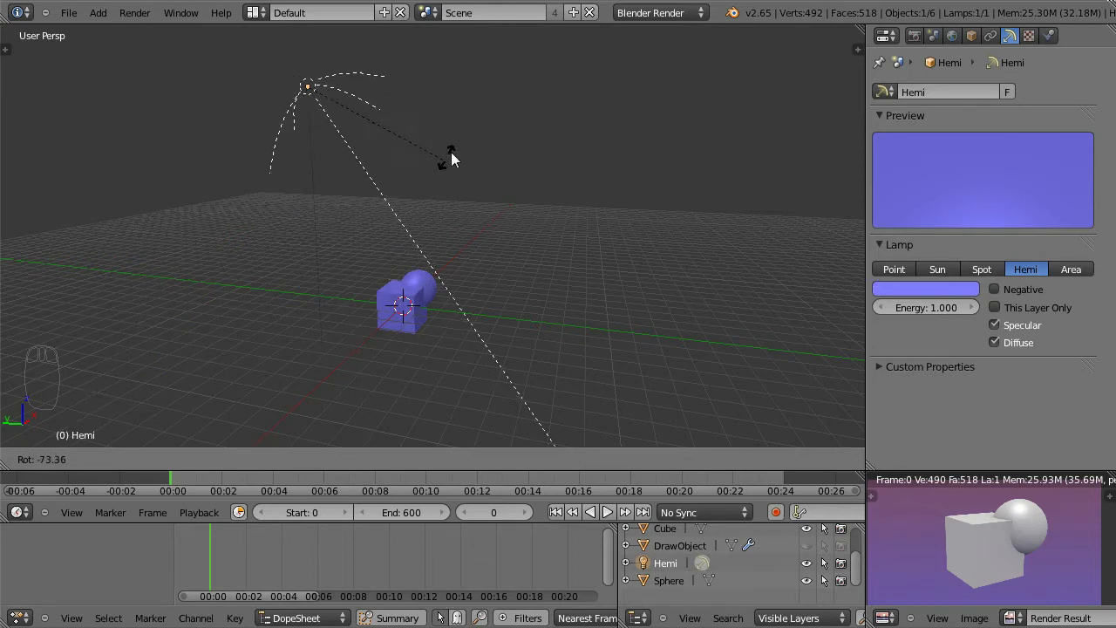
left_click(453, 161)
middle_click_drag(553, 262, 472, 268)
Set the Hemi lamp's colour back to white with R, G and B at 1.000.
left_click(925, 288)
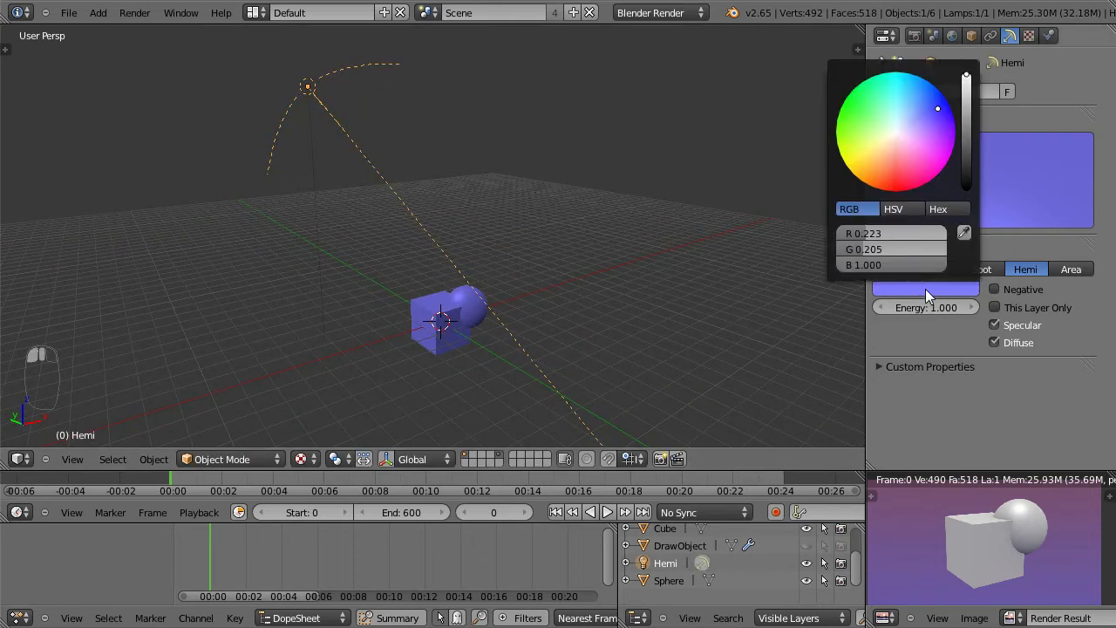
left_click_drag(882, 134, 898, 135)
mouse_move(934, 246)
left_mouse_down()
mouse_move(964, 249)
mouse_move(962, 266)
left_mouse_up()
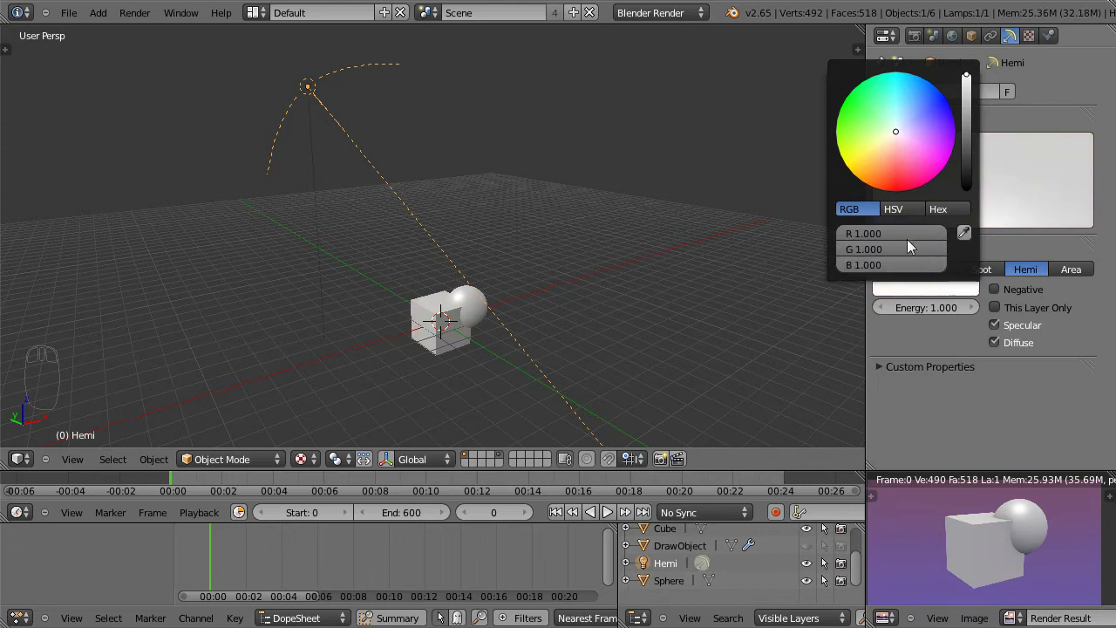
Go to the world settings, collapse the Preview and World sections, and expand Environment Lighting.
middle_click_drag(558, 283, 393, 288)
left_click(883, 116)
left_click(883, 136)
left_click(952, 36)
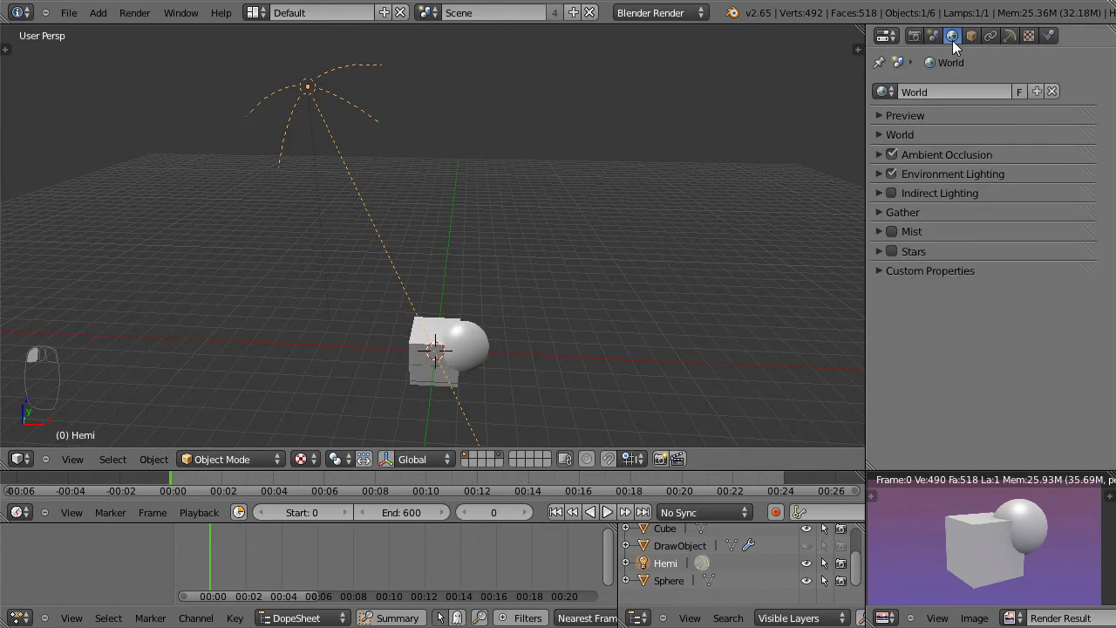
left_click(878, 174)
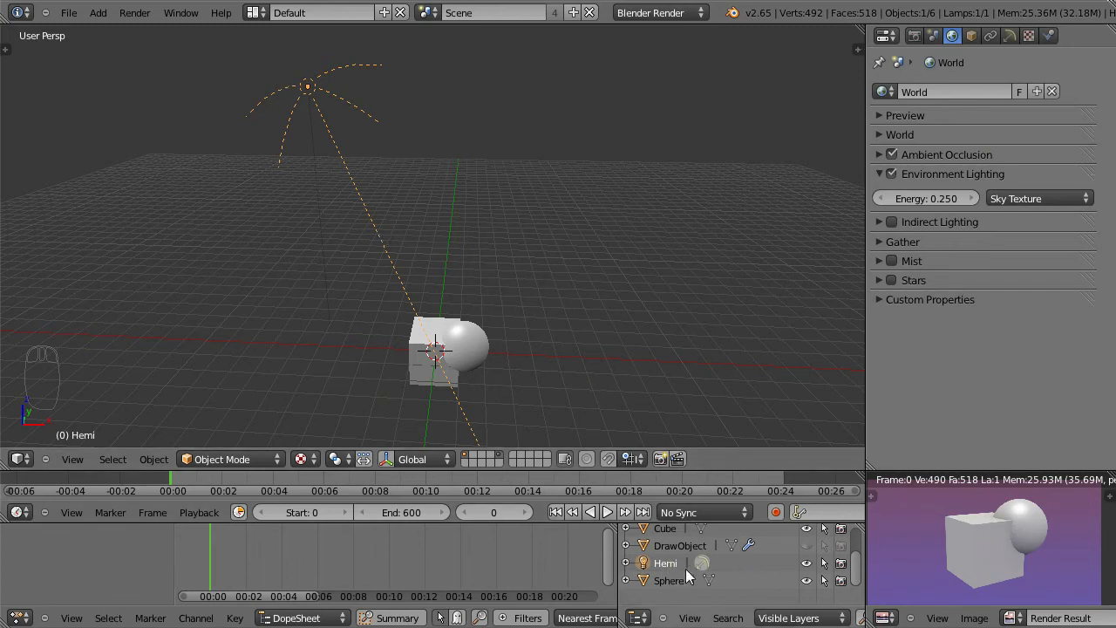
Hide the Hemi lamp in the viewport and show it again to compare the shading on the cube and sphere.
left_click(806, 563)
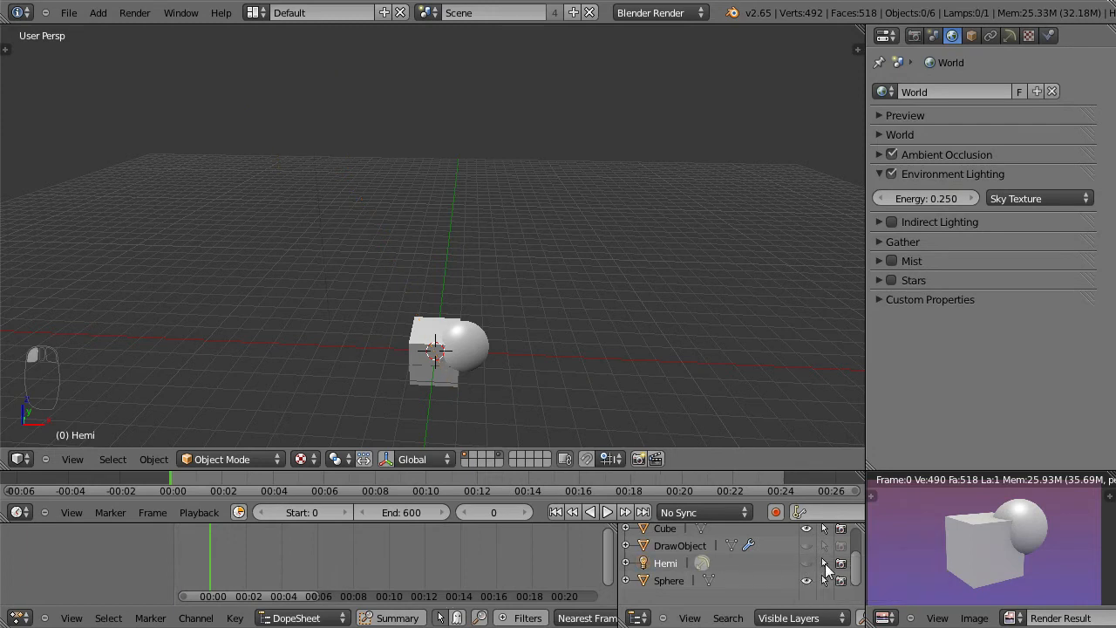
left_click(824, 563)
middle_click_drag(398, 130, 332, 282)
left_click(805, 562)
left_click(824, 563)
mouse_move(414, 215)
middle_mouse_down()
mouse_move(471, 276)
mouse_move(358, 214)
mouse_move(384, 192)
mouse_move(441, 197)
mouse_move(393, 217)
middle_mouse_up()
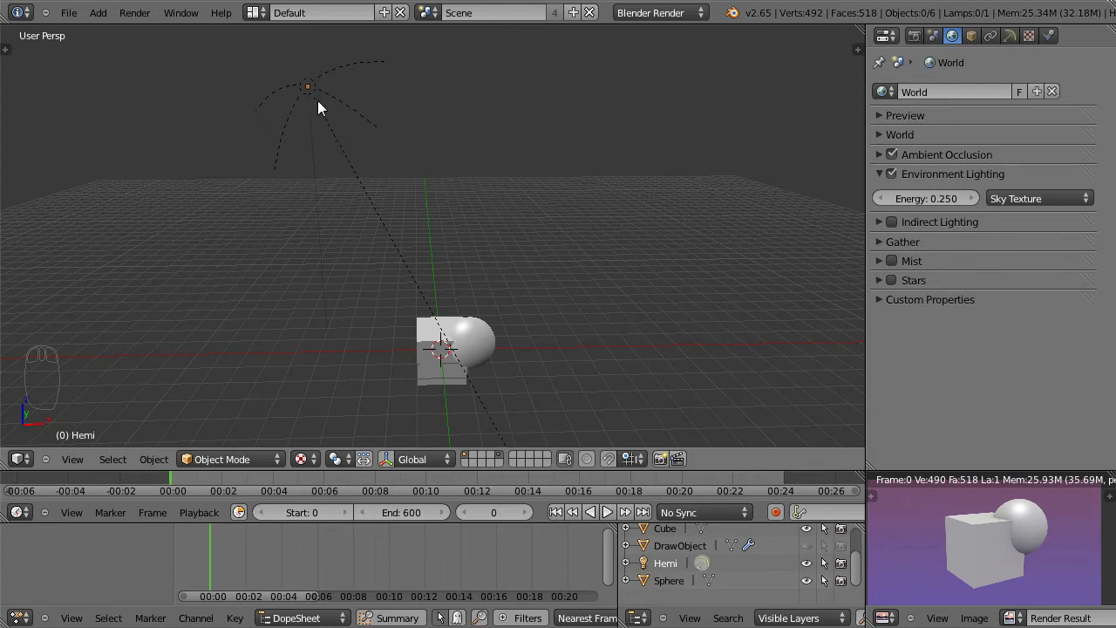
middle_click_drag(279, 177, 297, 224)
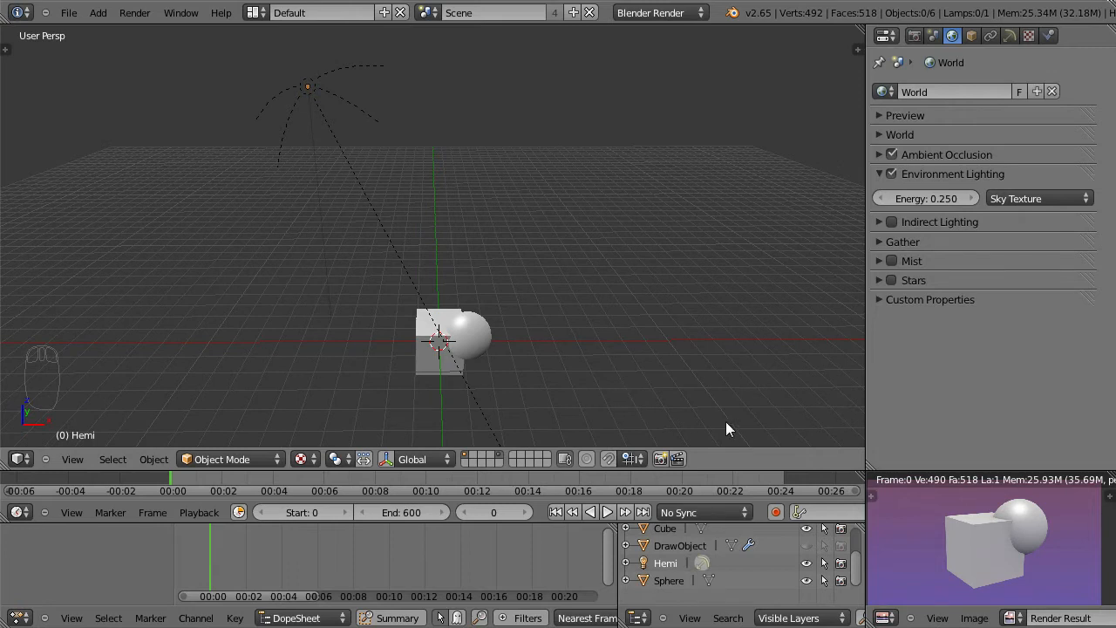
left_click(809, 564)
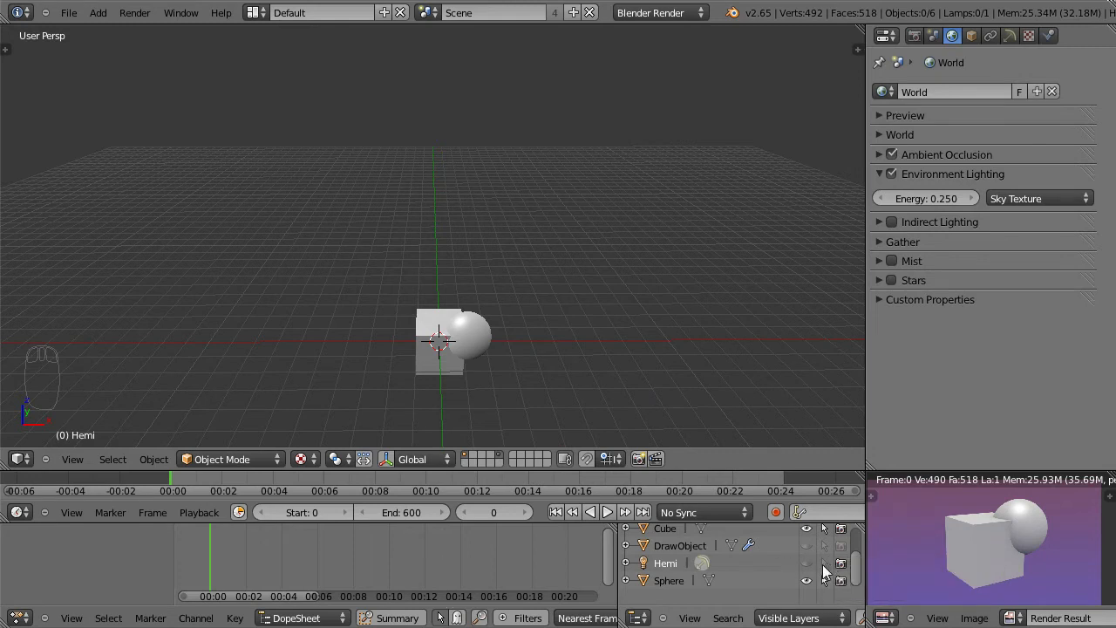
left_click(807, 564)
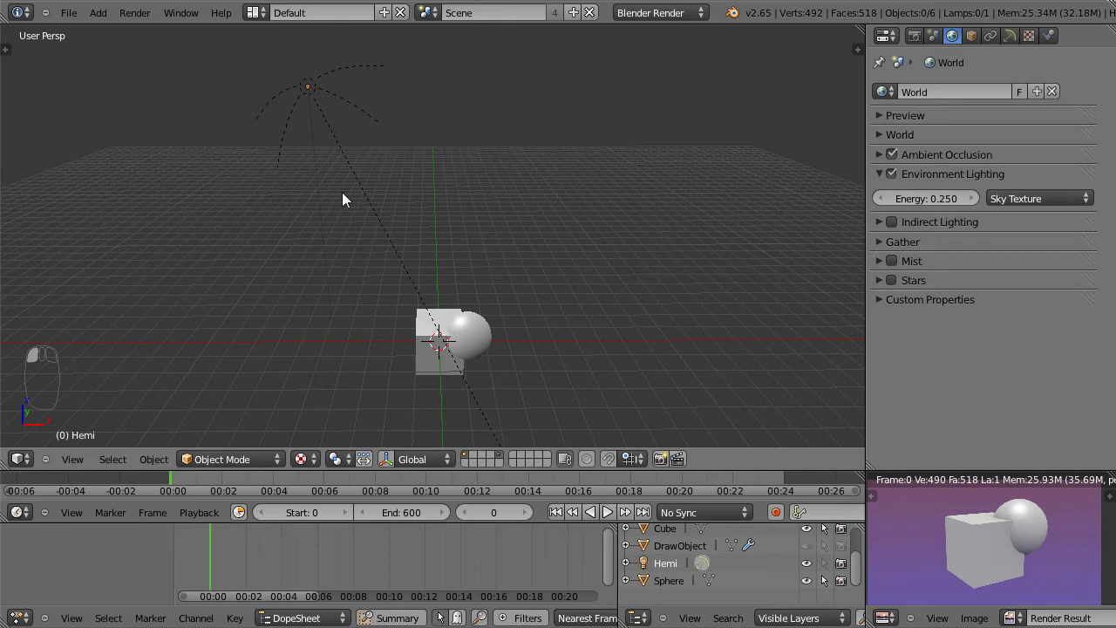
Hide the Hemi lamp in the viewport and exclude it from rendering.
left_click(806, 563)
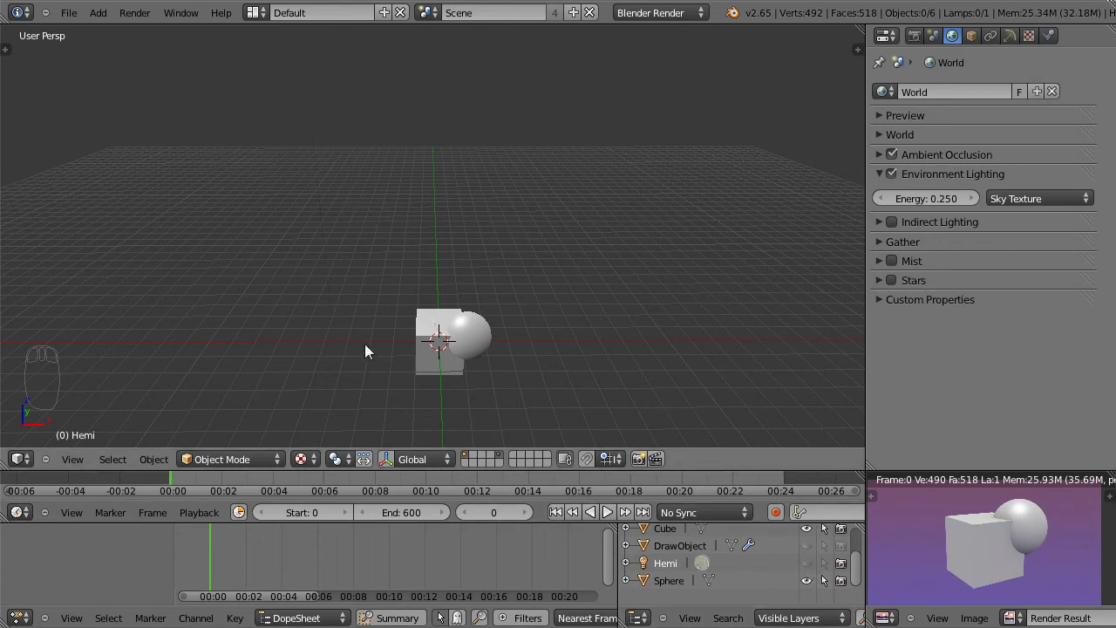
left_click(840, 564)
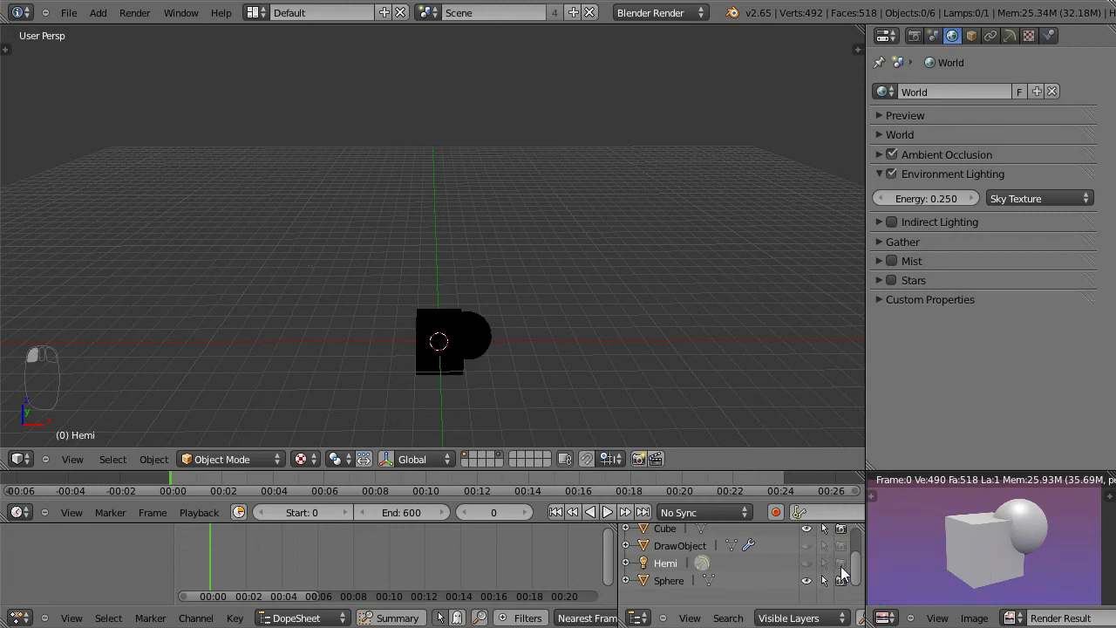
middle_click_drag(671, 427, 520, 331)
middle_click_drag(459, 351, 462, 350)
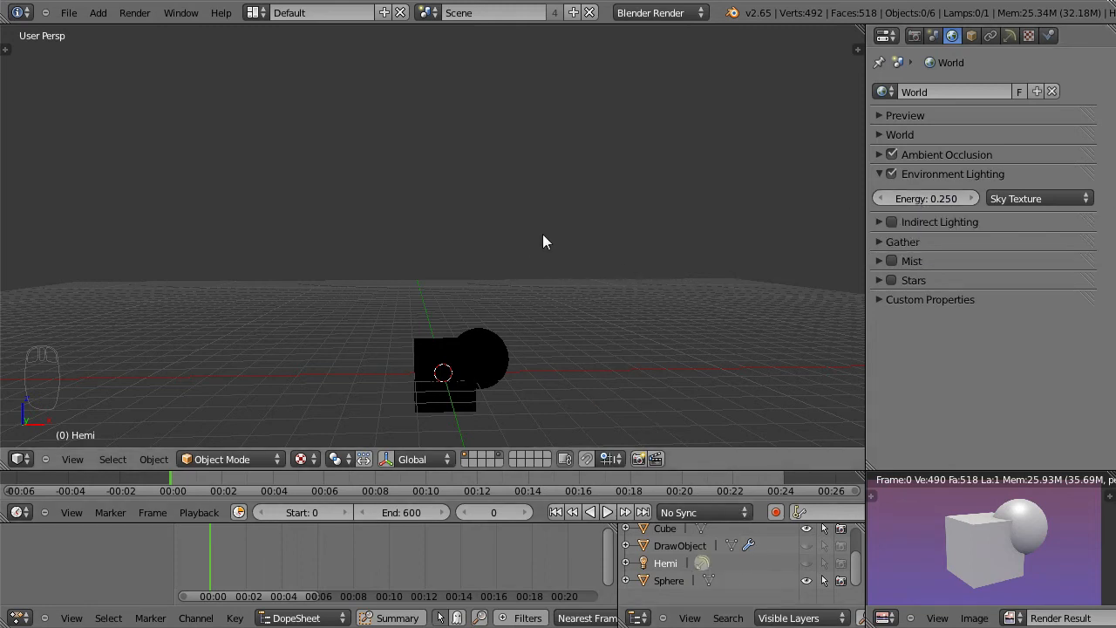
Render the scene without the Hemi lamp and examine the enlarged result for the environment lighting's effect.
key("F12")
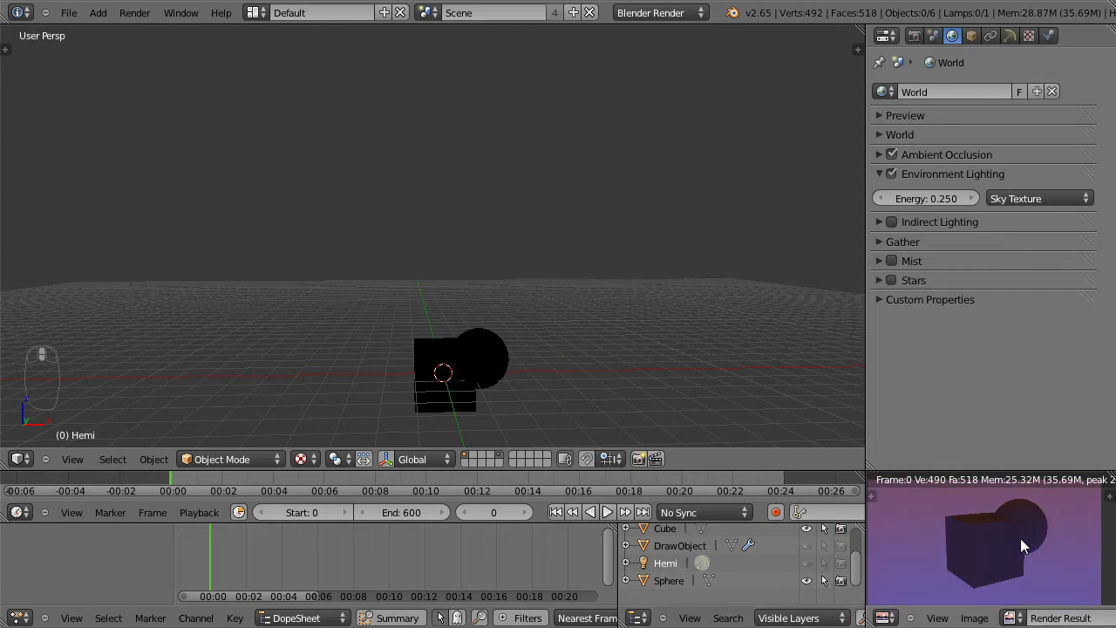
key("ctrl+Up")
scroll(651, 343, "down", 1)
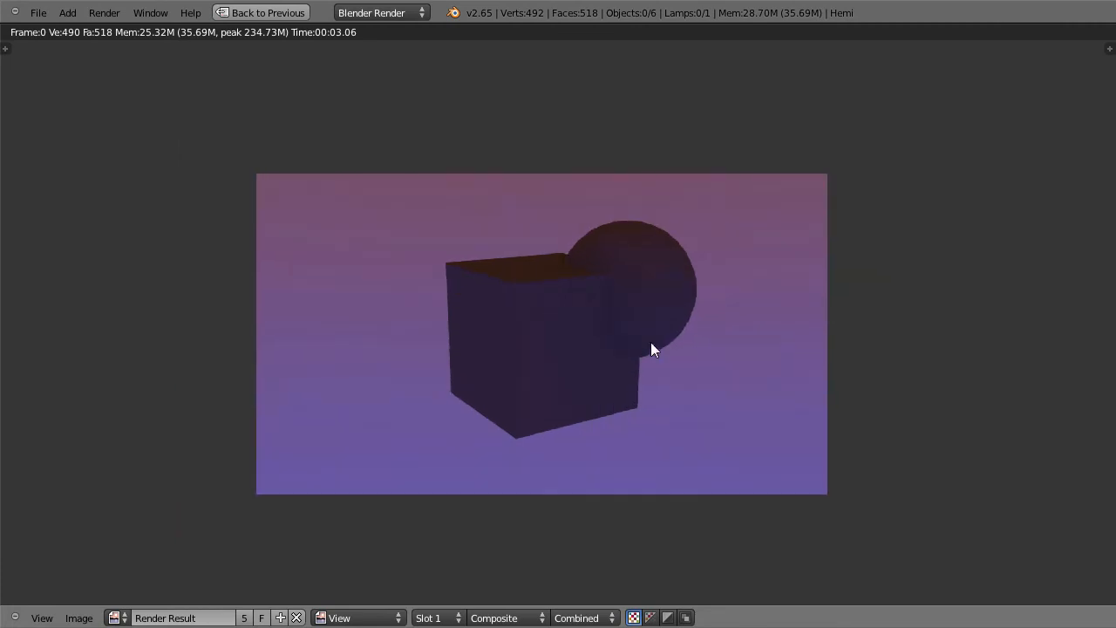
key("ctrl+Up")
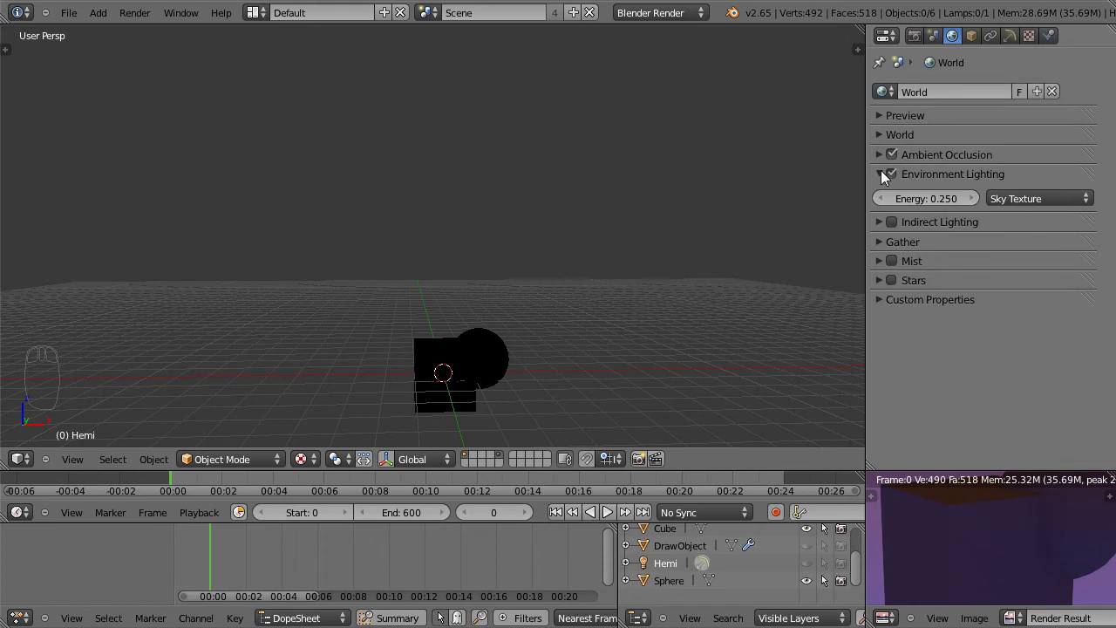
Set the Environment Lighting energy to 1, render the scene and examine the enlarged result.
left_click(932, 199)
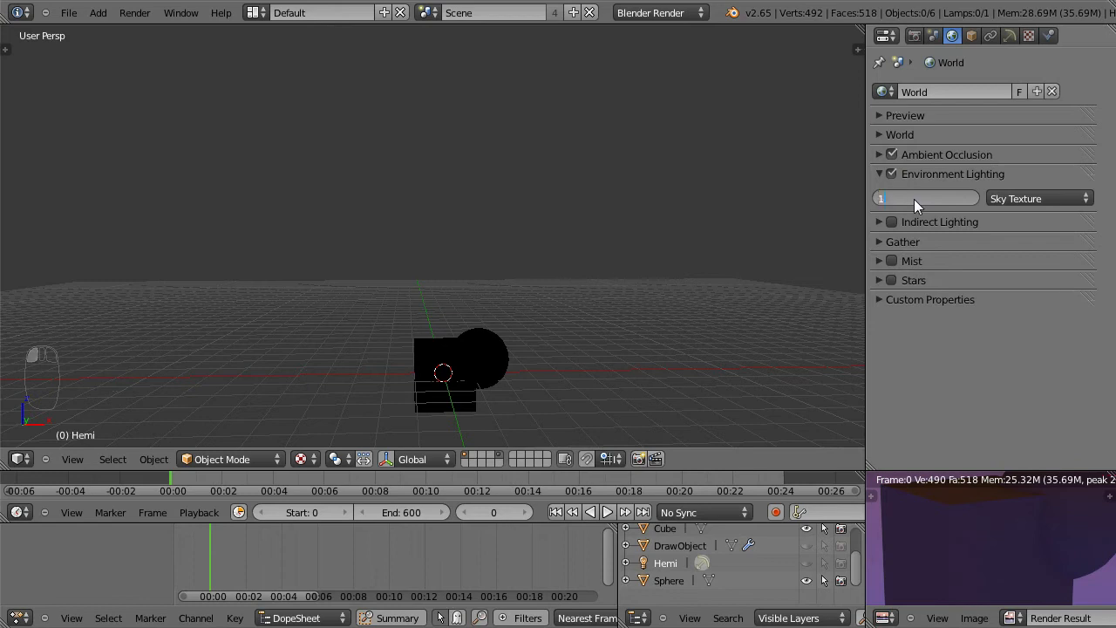
type("1")
key("Return")
key("F12")
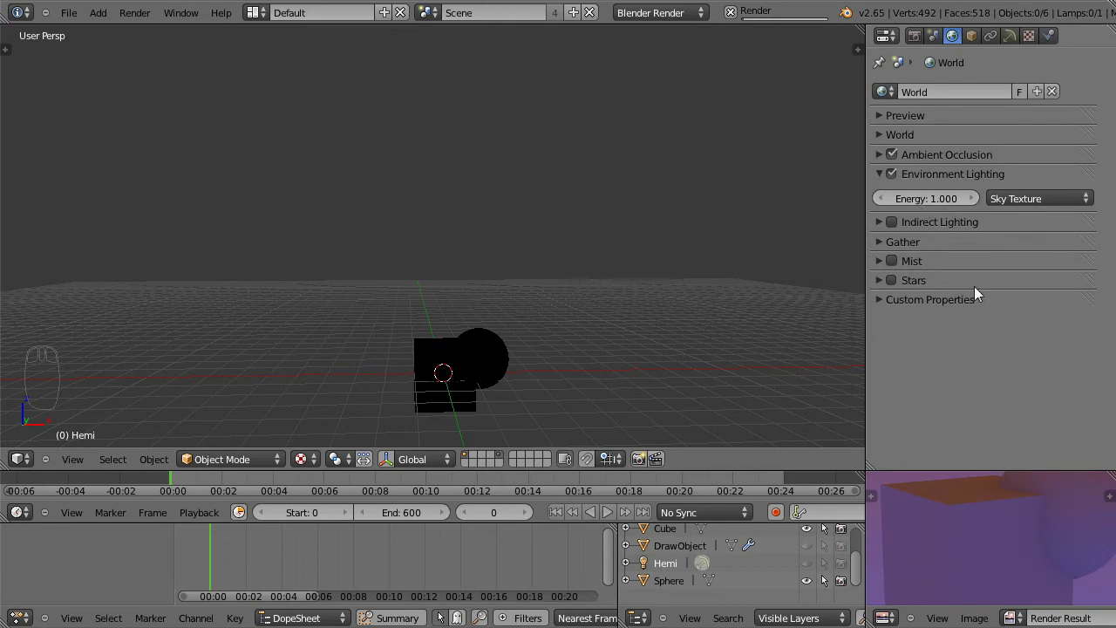
key("ctrl+Up")
scroll(628, 351, "up", 2)
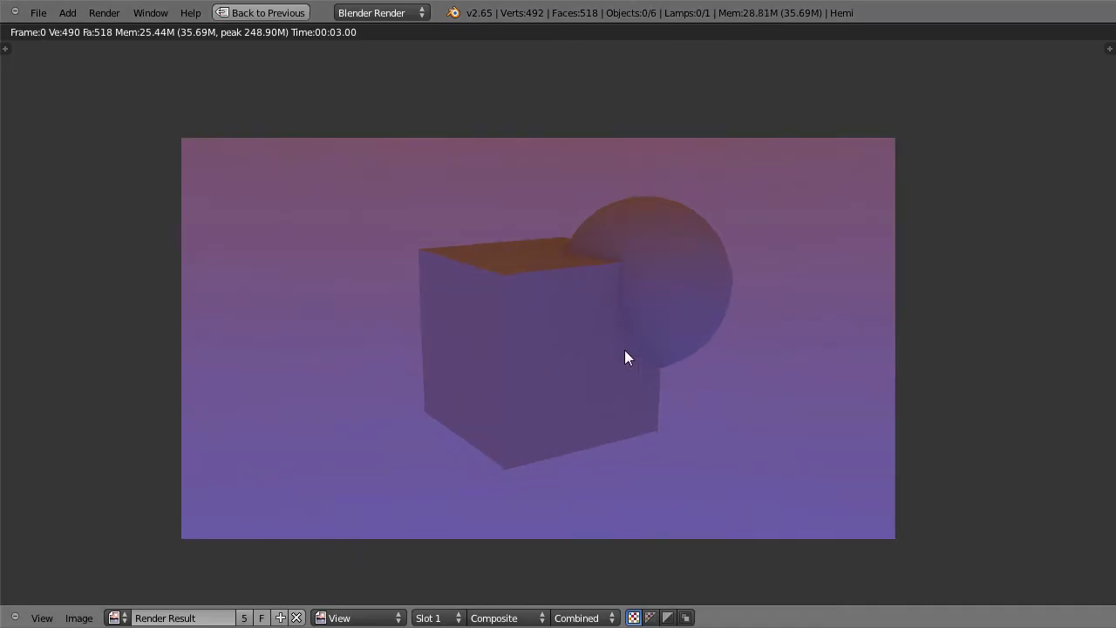
scroll(667, 263, "down", 1)
key("grave")
key("grave")
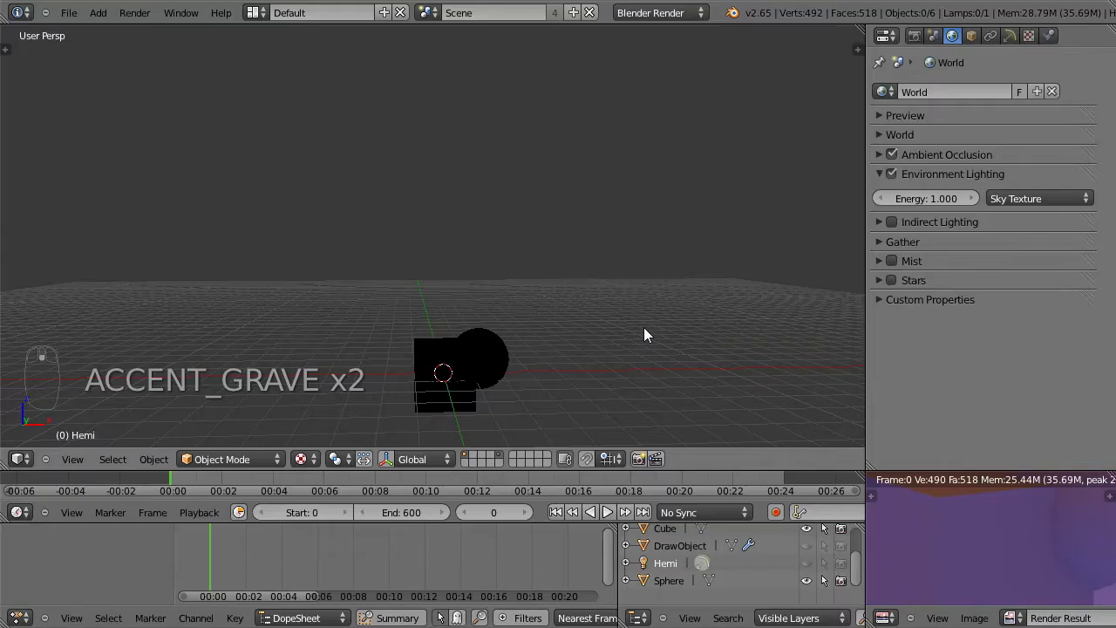
Set the Environment Lighting energy back to 0.25 and collapse its section.
left_click(928, 199)
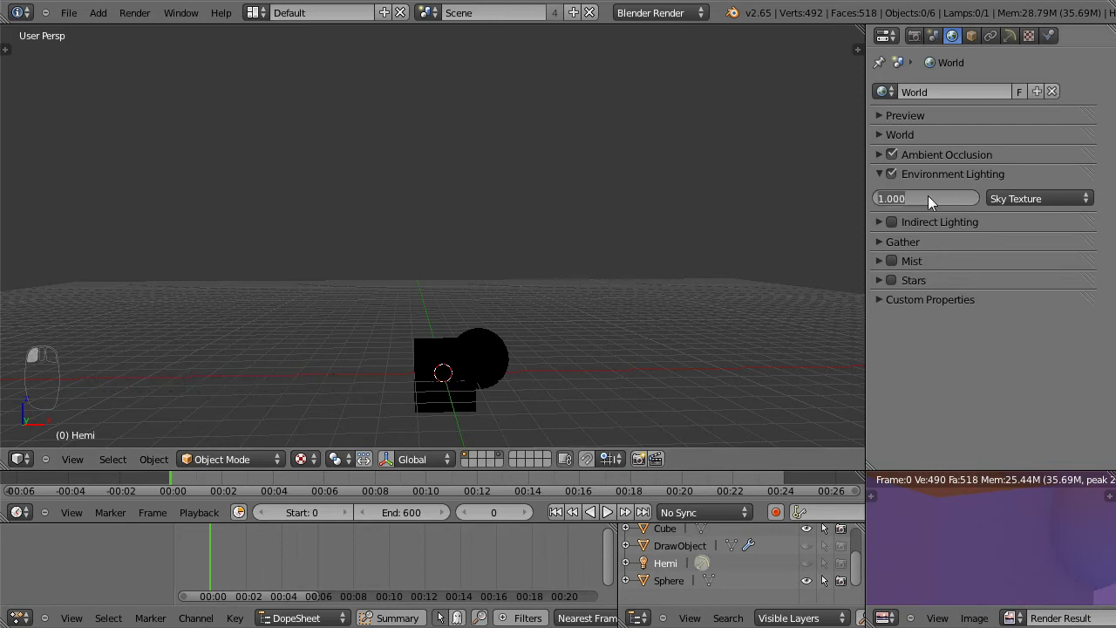
type("0.25")
key("Return")
left_click(877, 174)
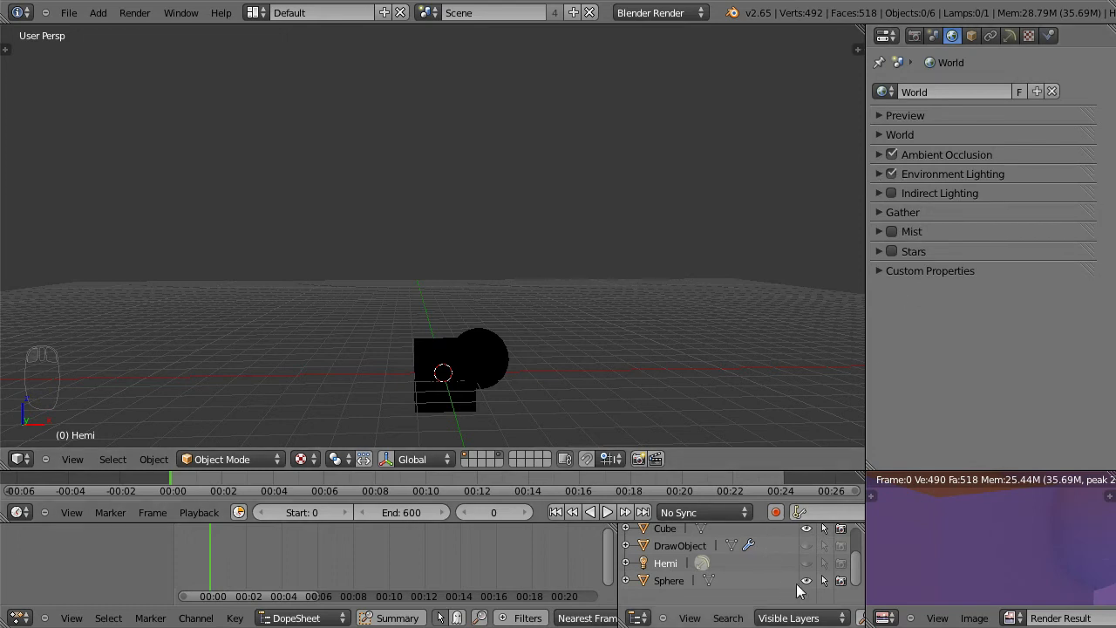
Make the Hemi lamp renderable again, showing it briefly in the viewport before hiding it there.
left_click(841, 563)
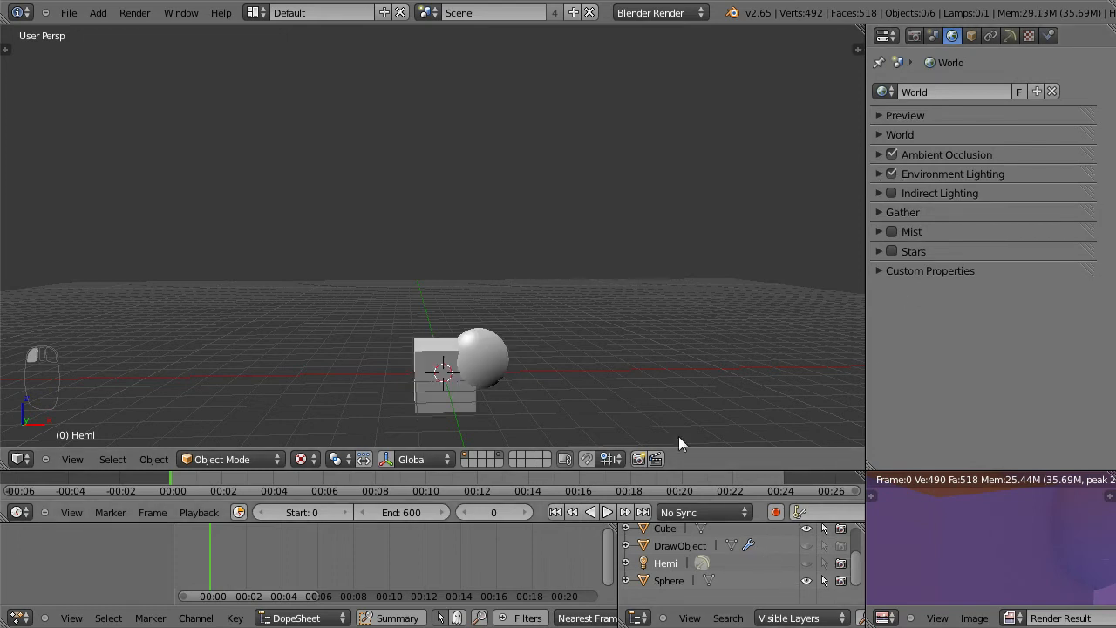
left_click(807, 564)
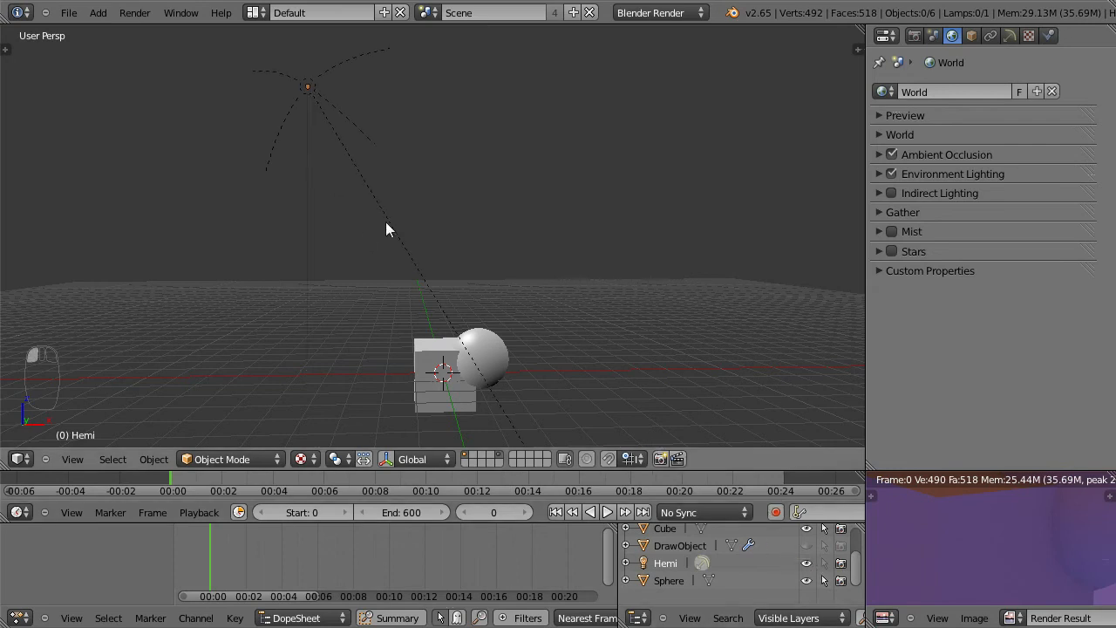
left_click(808, 564)
middle_click_drag(634, 336, 631, 292, "shift")
scroll(629, 292, "up", 2)
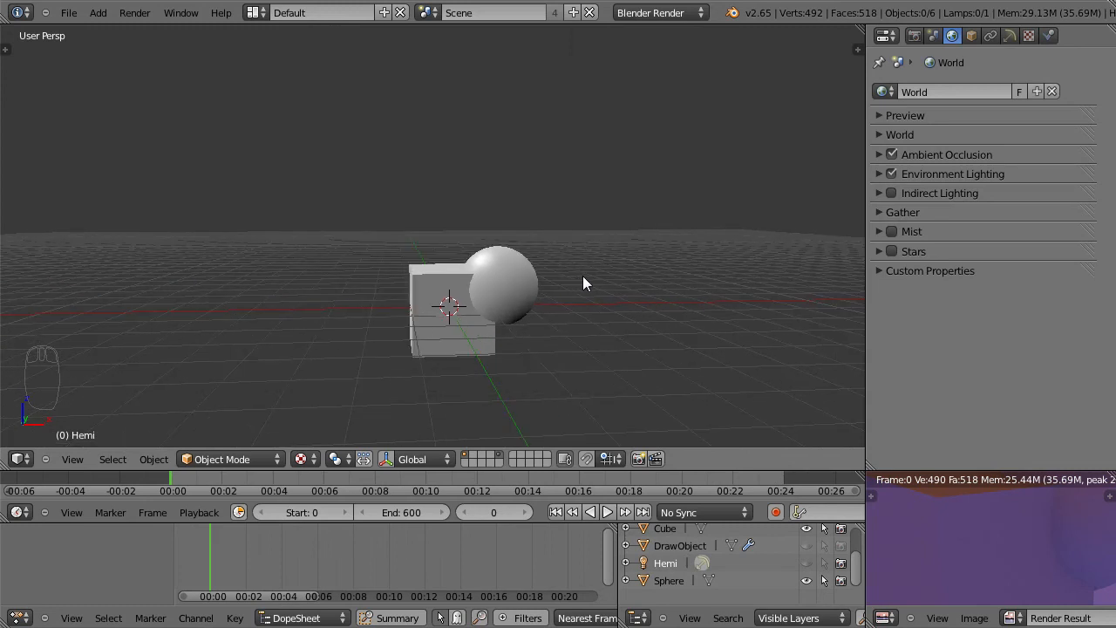
Review the Indirect Lighting settings, collapse them again, and look over the rendered cube and sphere.
left_click(888, 194)
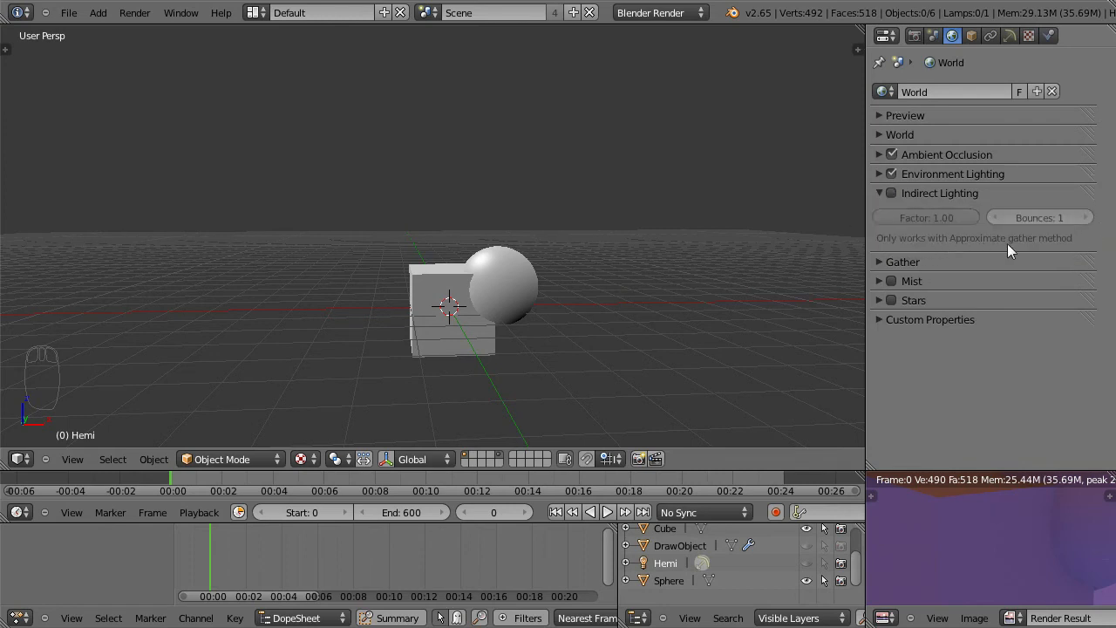
left_click(878, 192)
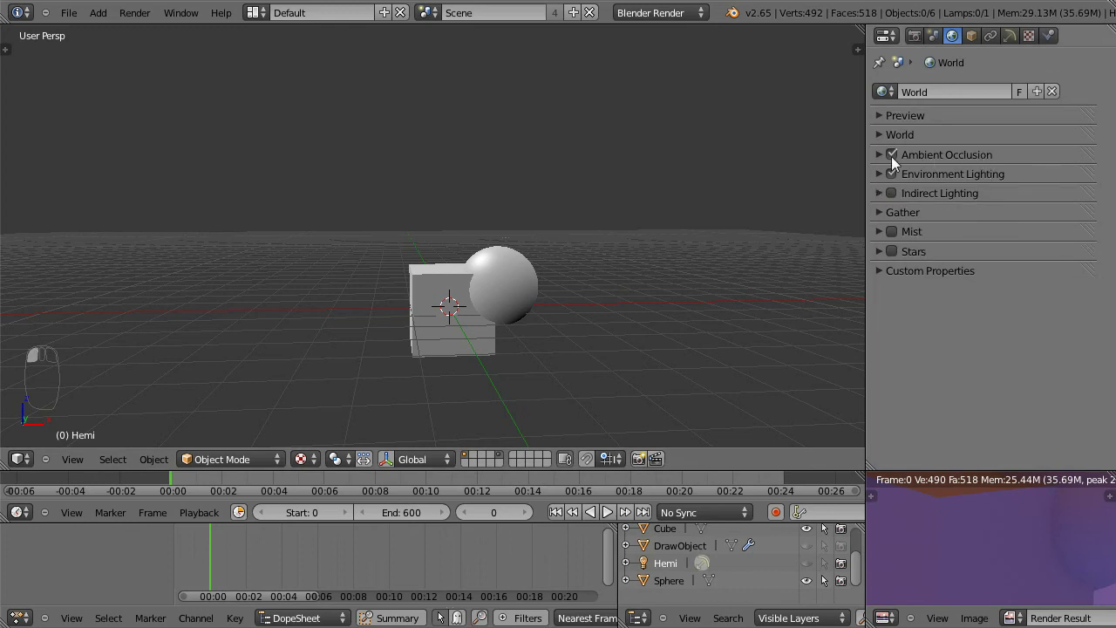
middle_click_drag(945, 494, 1050, 564)
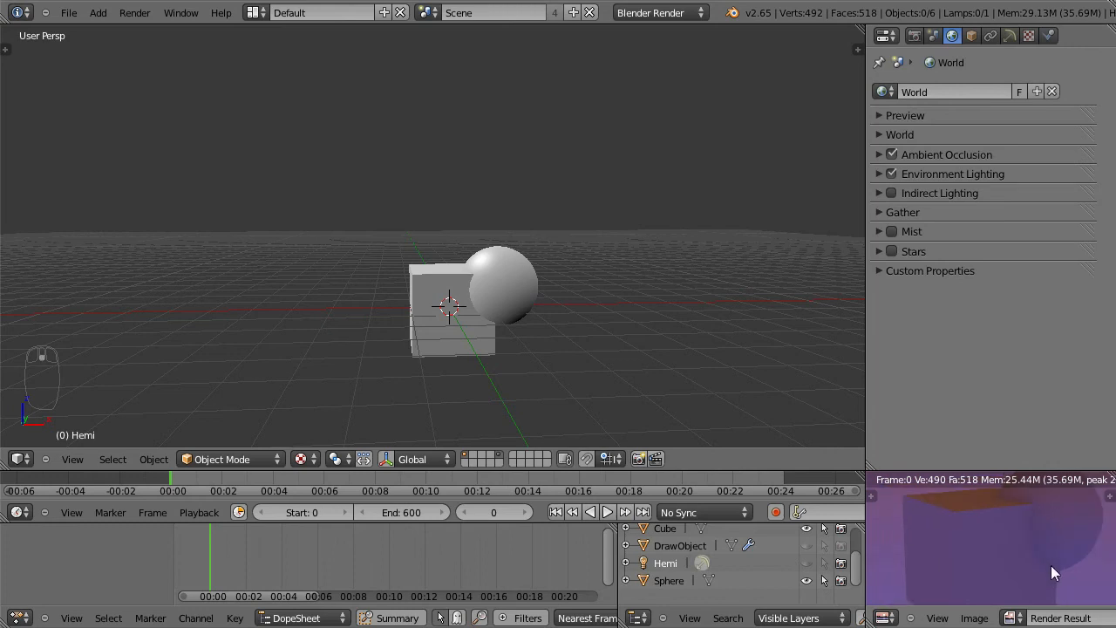
scroll(1049, 565, "down", 2)
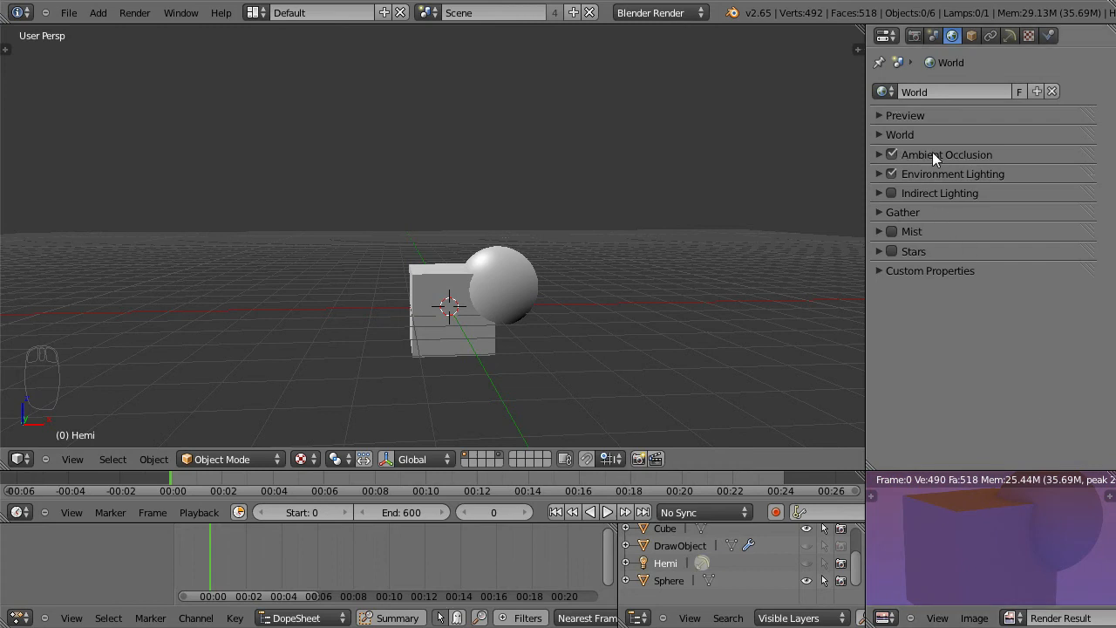
Review the world's Gather settings for raytrace attenuation and sampling, look over the rendered image, and collapse the section.
left_click(898, 211)
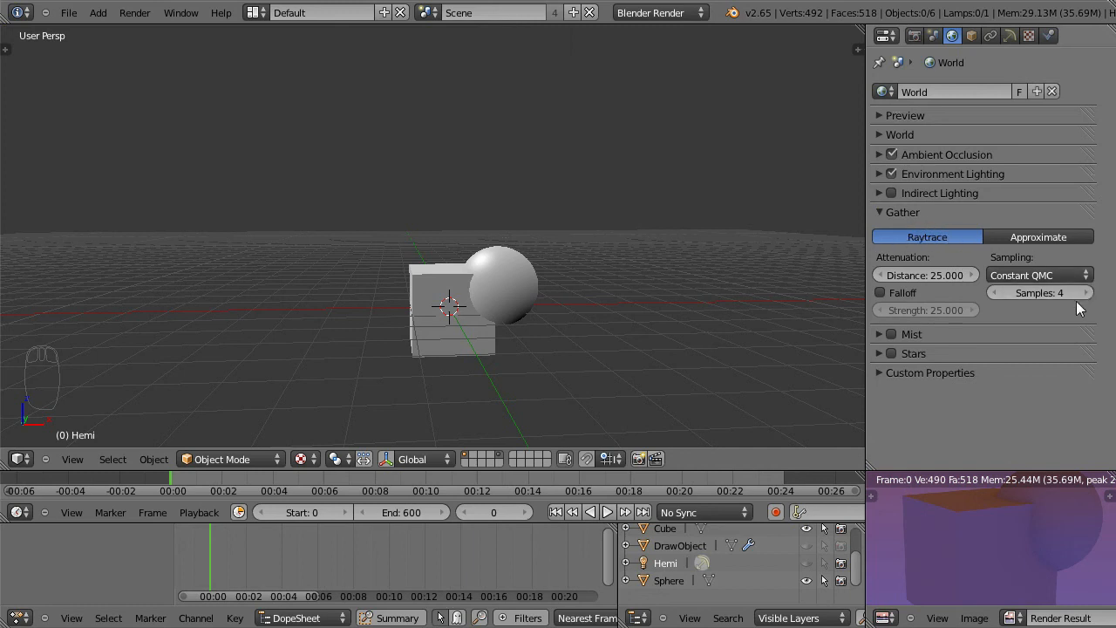
left_click(886, 211)
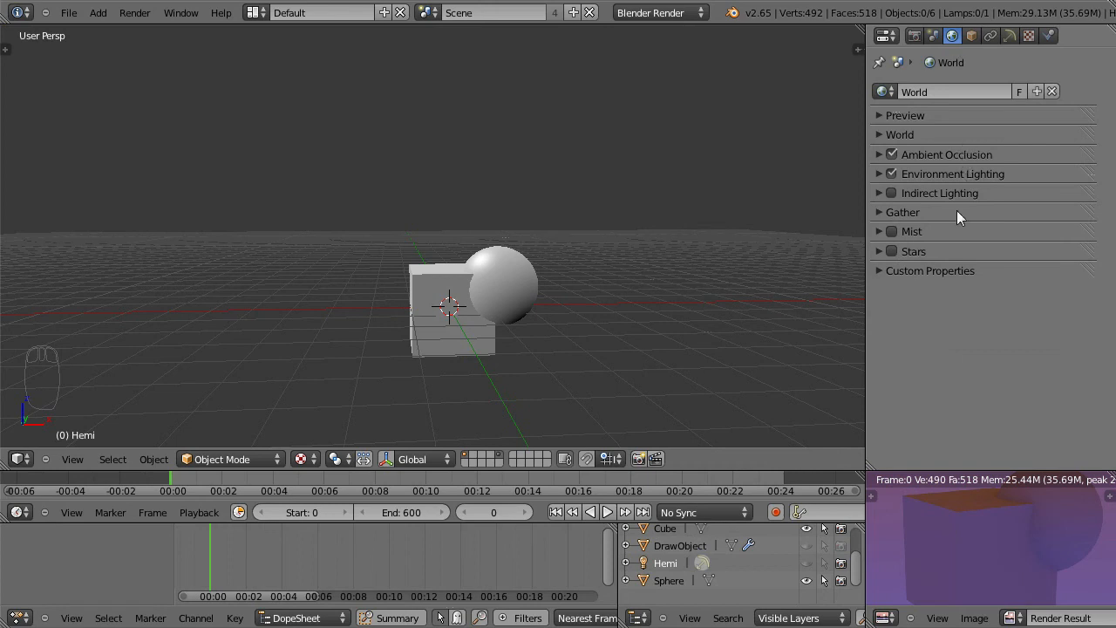
left_click(890, 212)
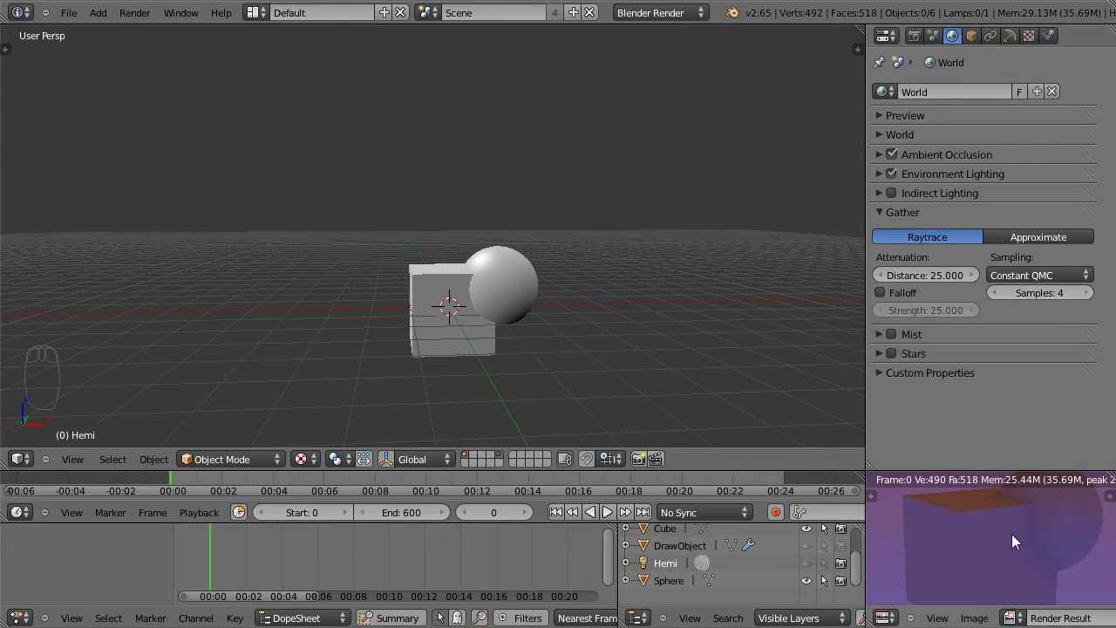
scroll(1026, 541, "down", 2)
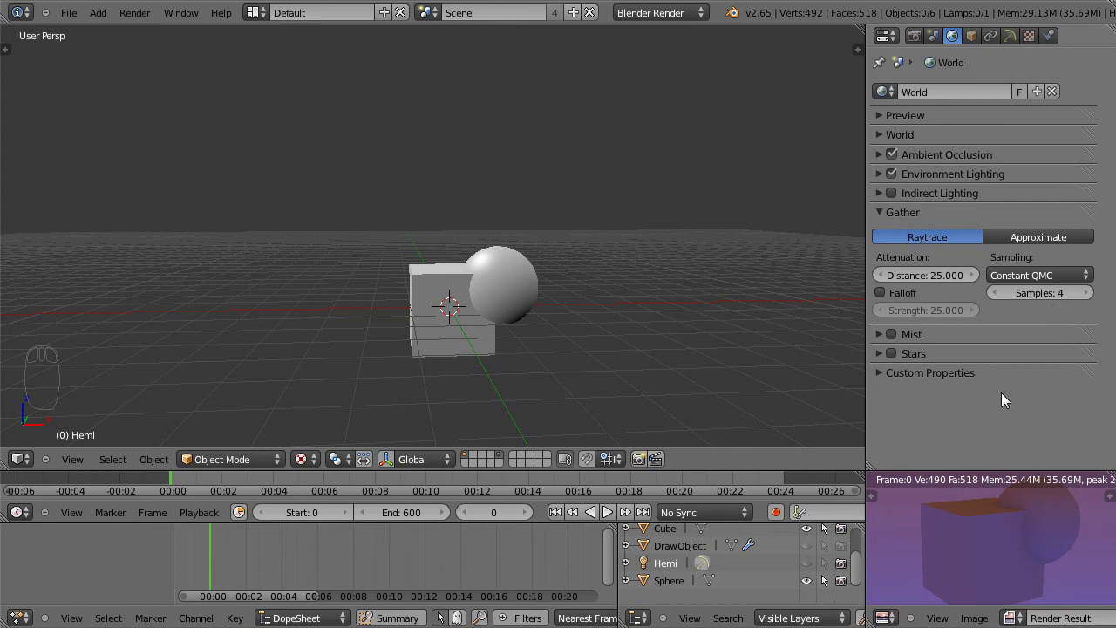
left_click(924, 214)
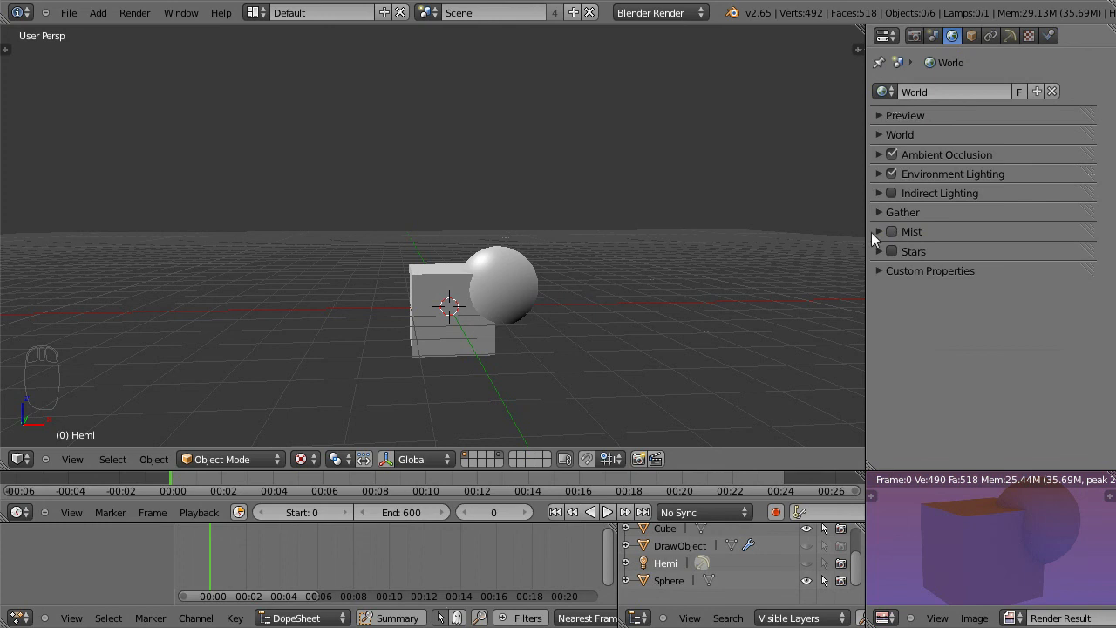
Choose Texture as the viewport shading and examine the cube and sphere from slightly different angles.
left_click(312, 458)
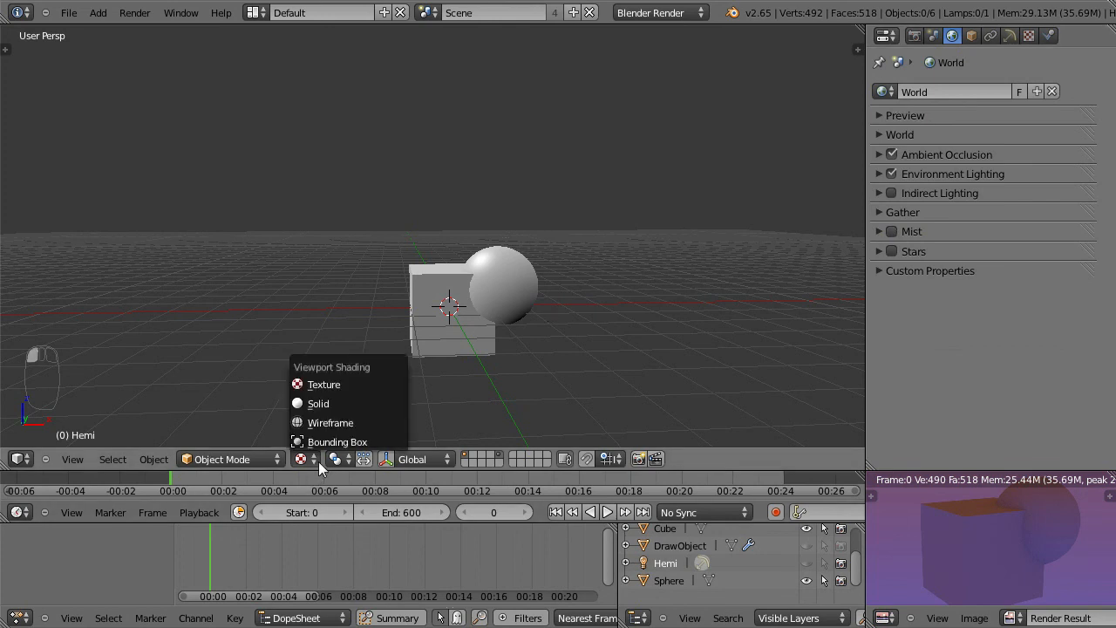
left_click(328, 381)
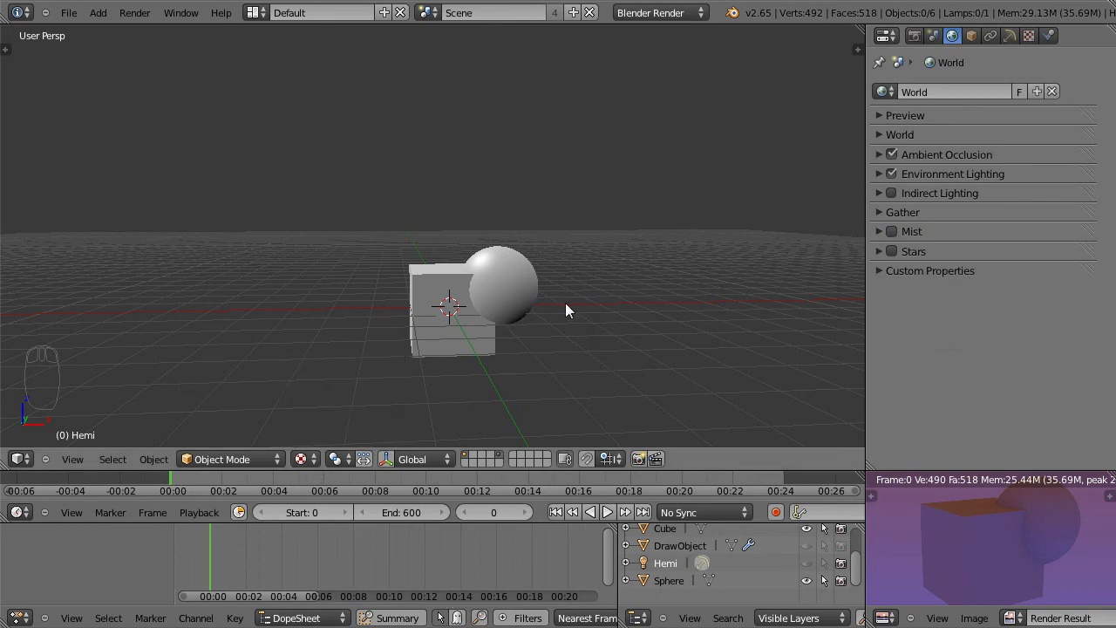
middle_click_drag(557, 314, 455, 325)
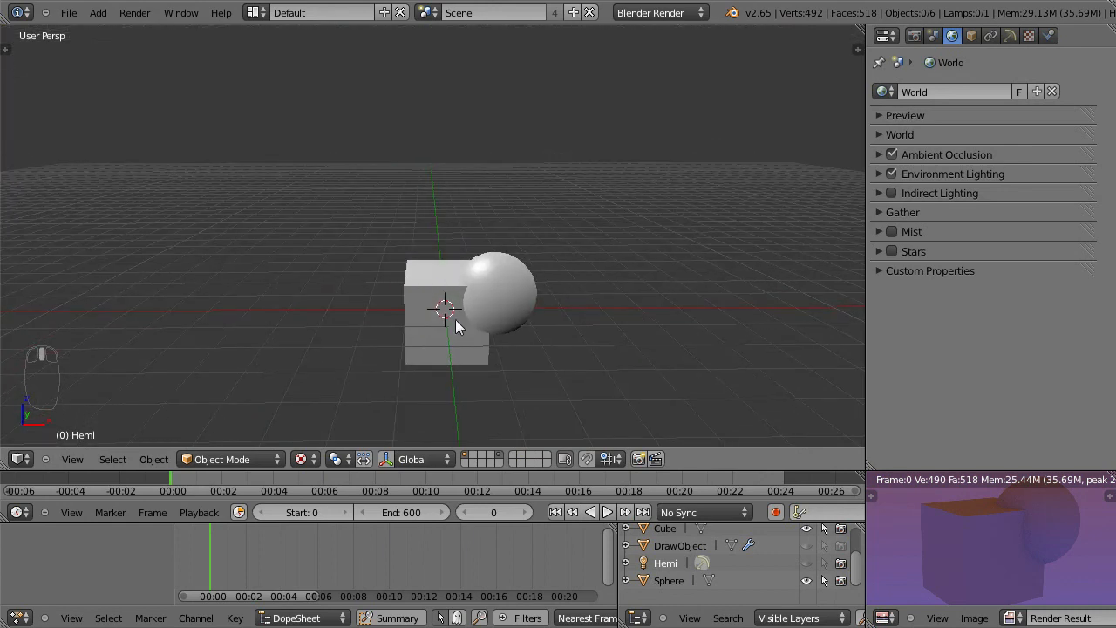
left_click(316, 458)
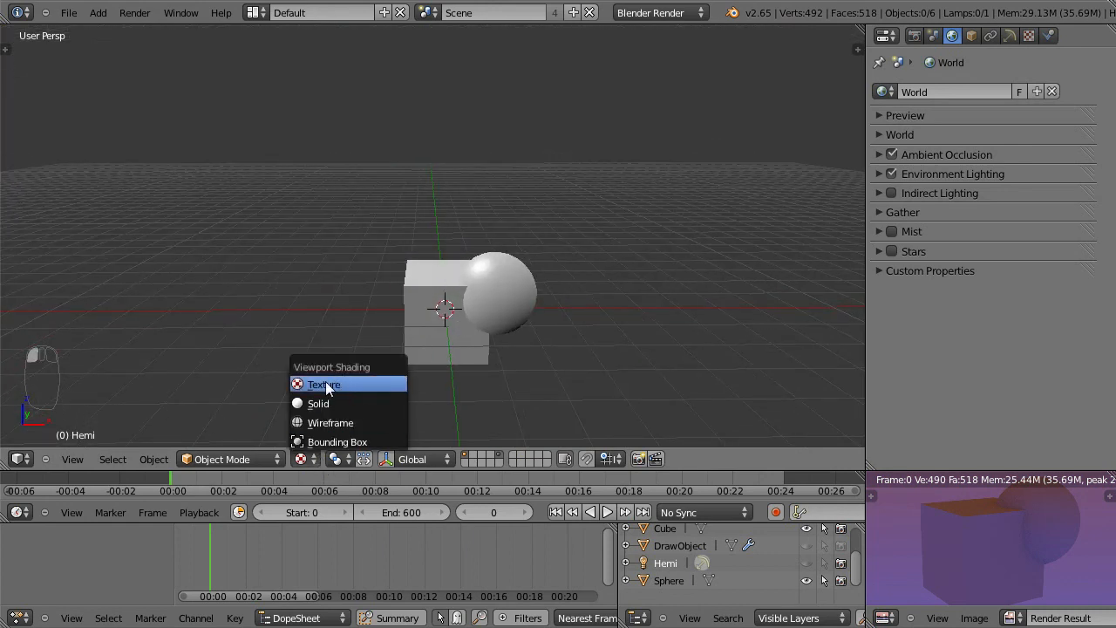
left_click(326, 381)
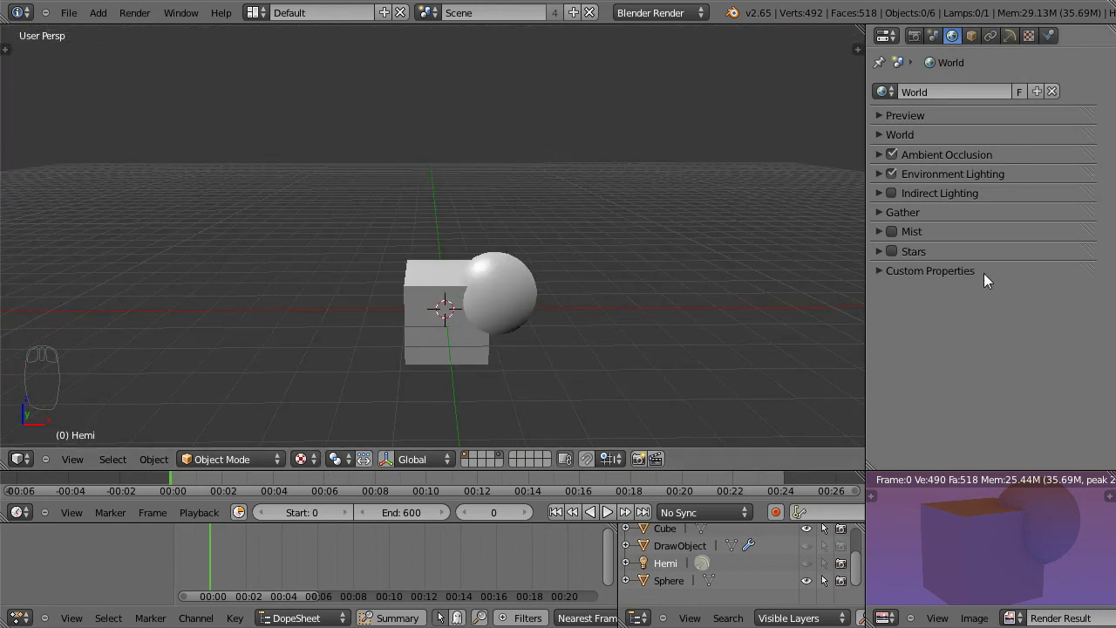
scroll(420, 196, "down", 2)
middle_click_drag(425, 197, 473, 179)
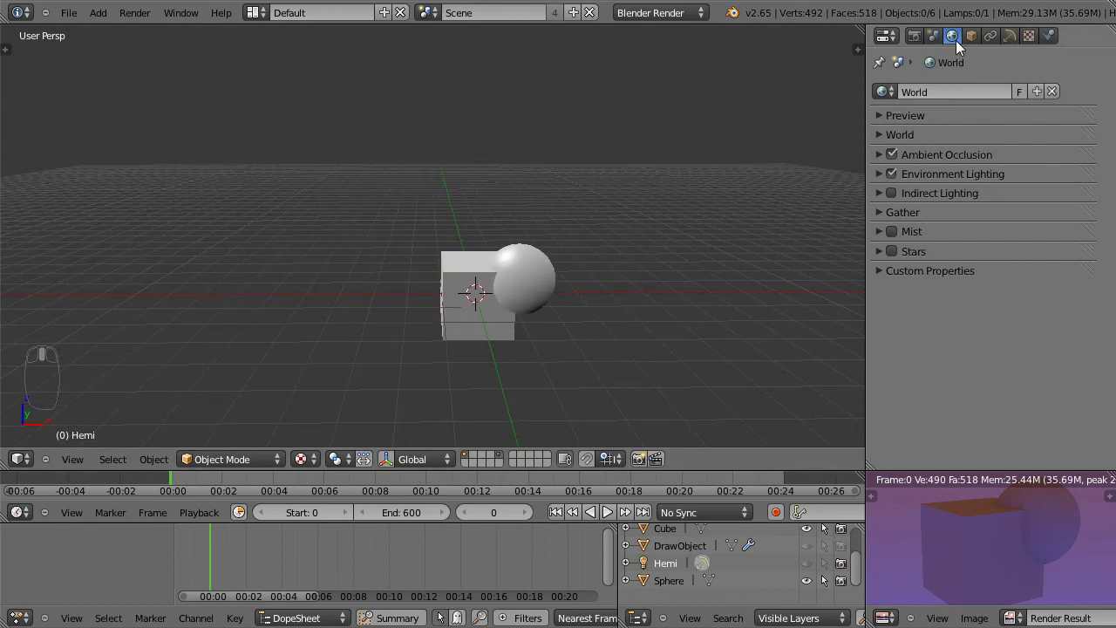
Look briefly at the render and scene properties, then return to the world properties.
left_click(914, 37)
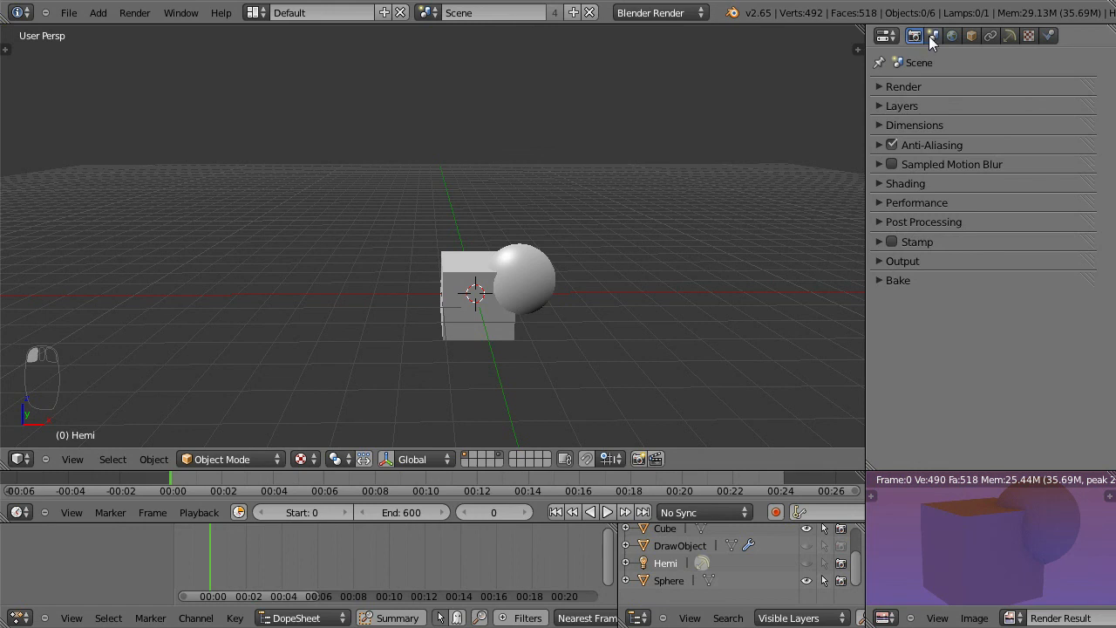
left_click(931, 37)
left_click(952, 37)
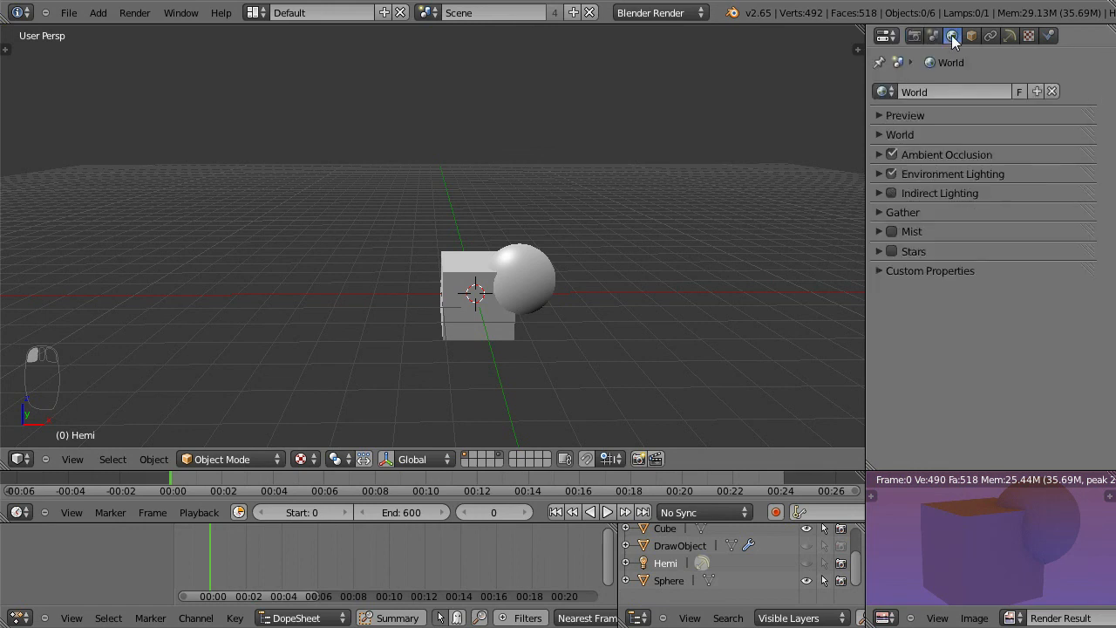